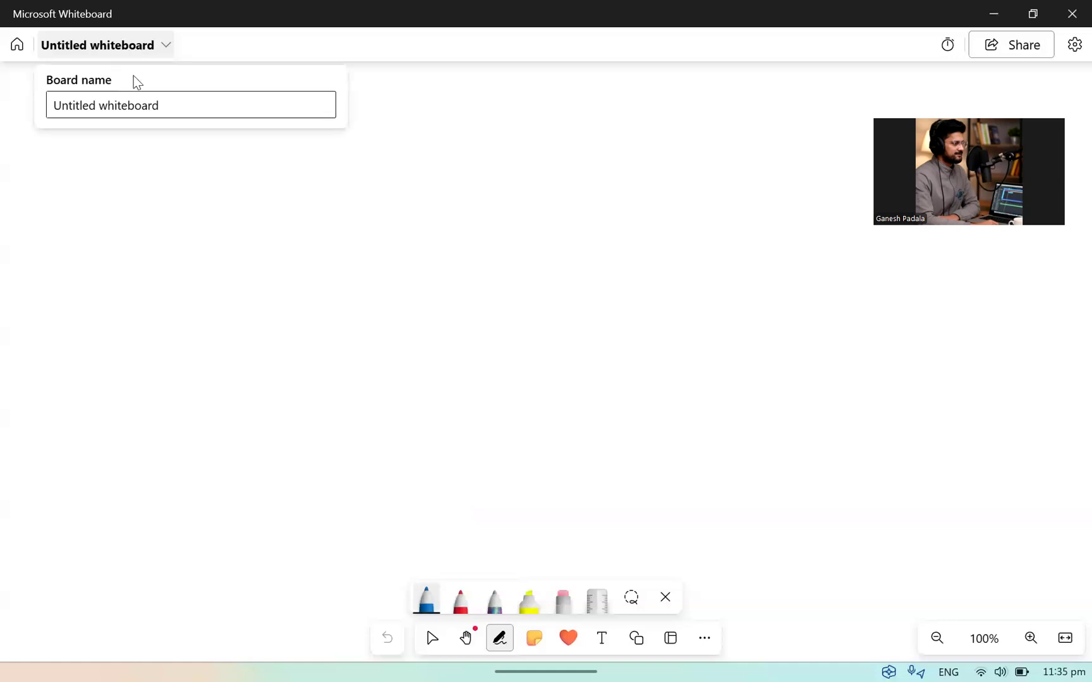
Rename the untitled whiteboard to "Freight Handling".
key(ctrl+a)
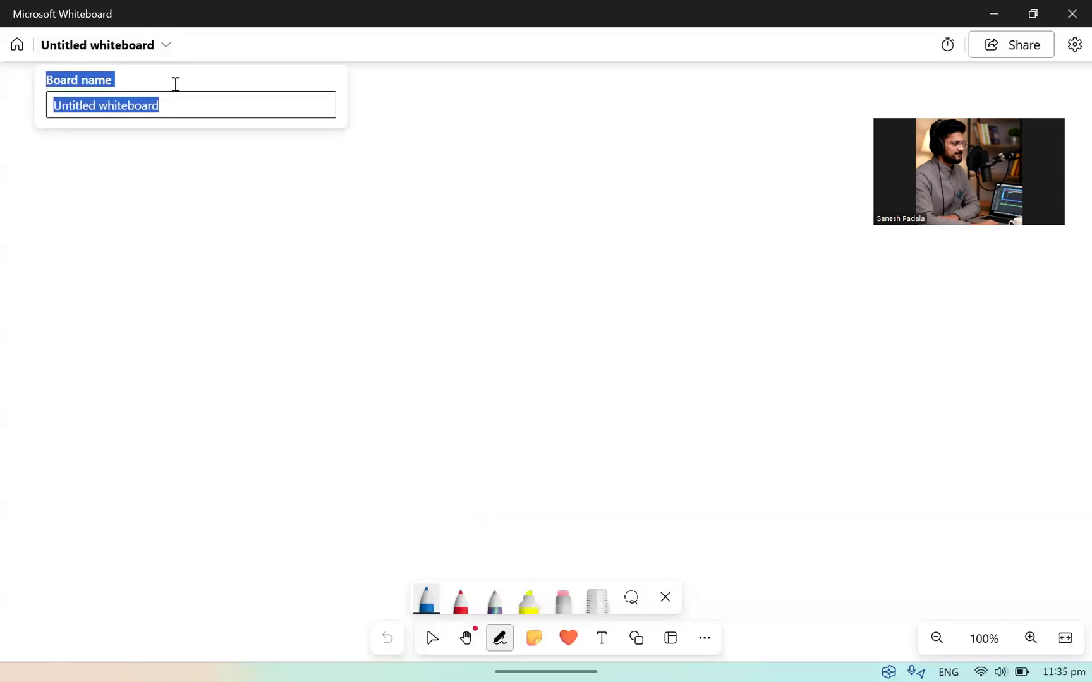
click(169, 105)
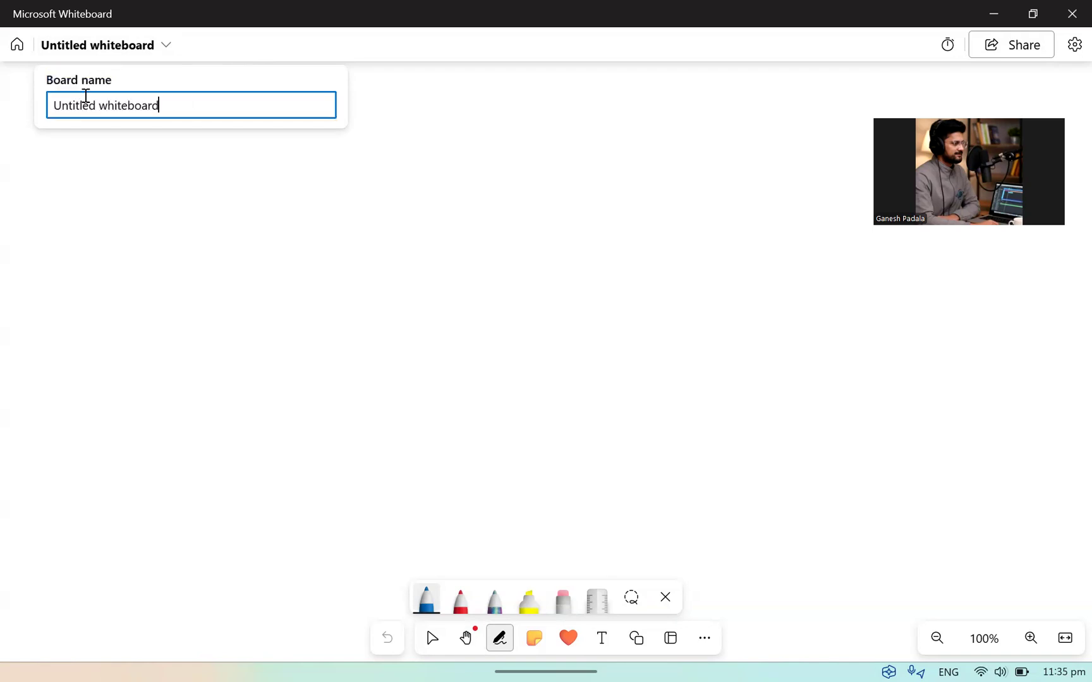
key(ctrl+a)
key(BackSpace)
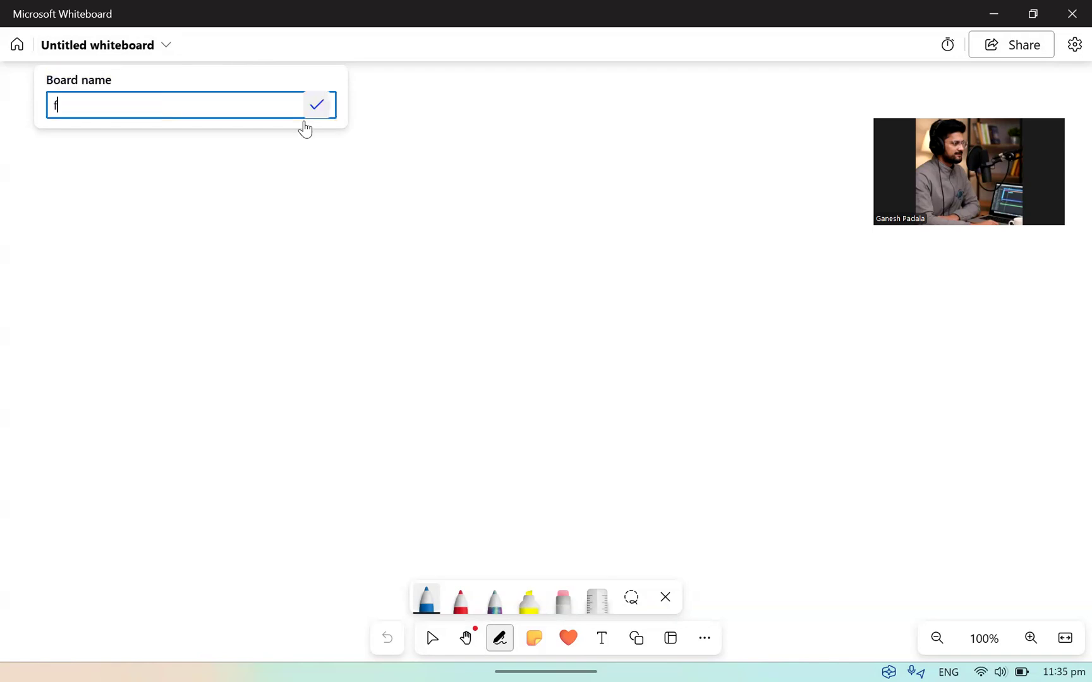
text(Freight)
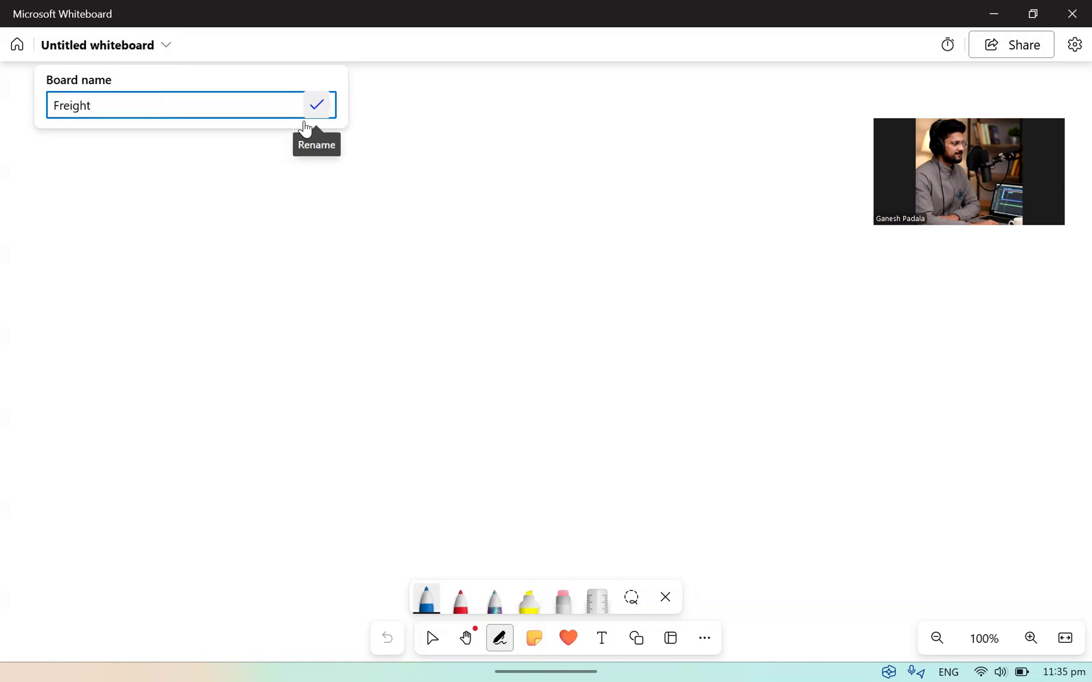
text( Handling)
click(305, 123)
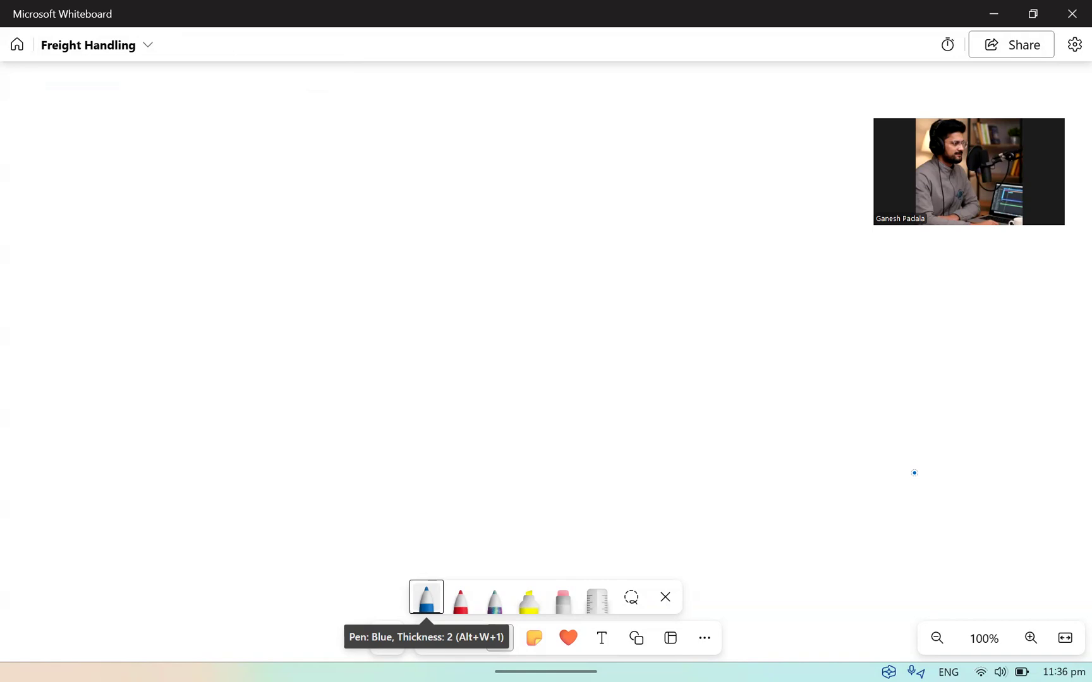
Handwrite the title "Freight Handling" in blue ink at the top centre of the board and underline it.
mouse_move(411, 94)
mouse_down()
mouse_move(408, 136)
mouse_move(427, 90)
mouse_up()
mouse_move(415, 113)
mouse_down()
mouse_move(468, 126)
mouse_move(482, 145)
mouse_up()
mouse_move(493, 98)
mouse_down()
mouse_move(505, 124)
mouse_move(534, 104)
mouse_move(579, 120)
mouse_up()
mouse_move(588, 90)
mouse_down()
mouse_move(588, 120)
mouse_move(598, 108)
mouse_up()
mouse_move(604, 108)
mouse_down()
mouse_move(598, 116)
mouse_move(611, 117)
mouse_up()
drag(607, 116, 616, 115)
drag(636, 90, 643, 115)
mouse_move(644, 116)
mouse_down()
mouse_move(653, 105)
mouse_move(655, 116)
mouse_move(671, 111)
mouse_move(672, 134)
mouse_up()
drag(398, 168, 705, 153)
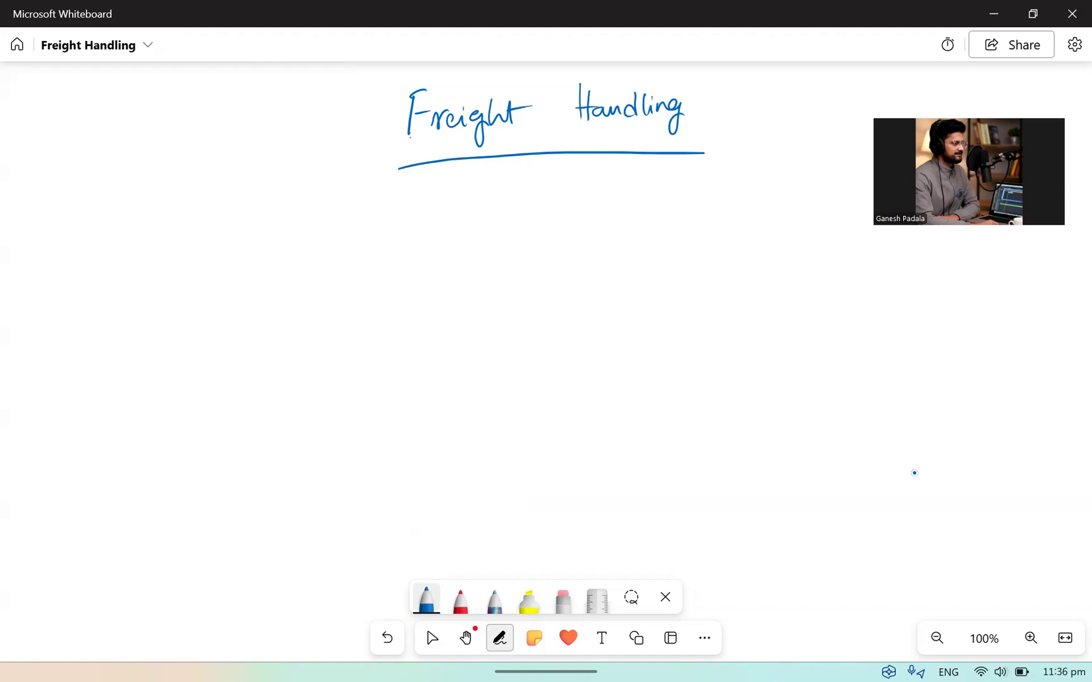
Write "Company" and "Vendor" in dark purple ink beside the title and circle each word.
click(426, 598)
click(365, 395)
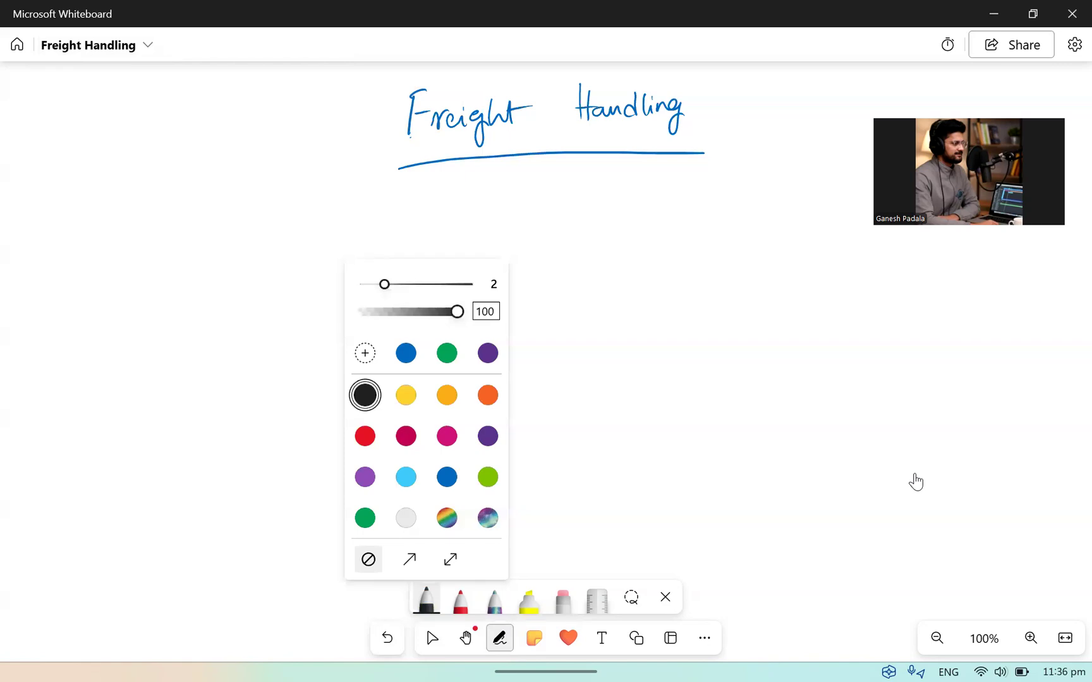
click(487, 436)
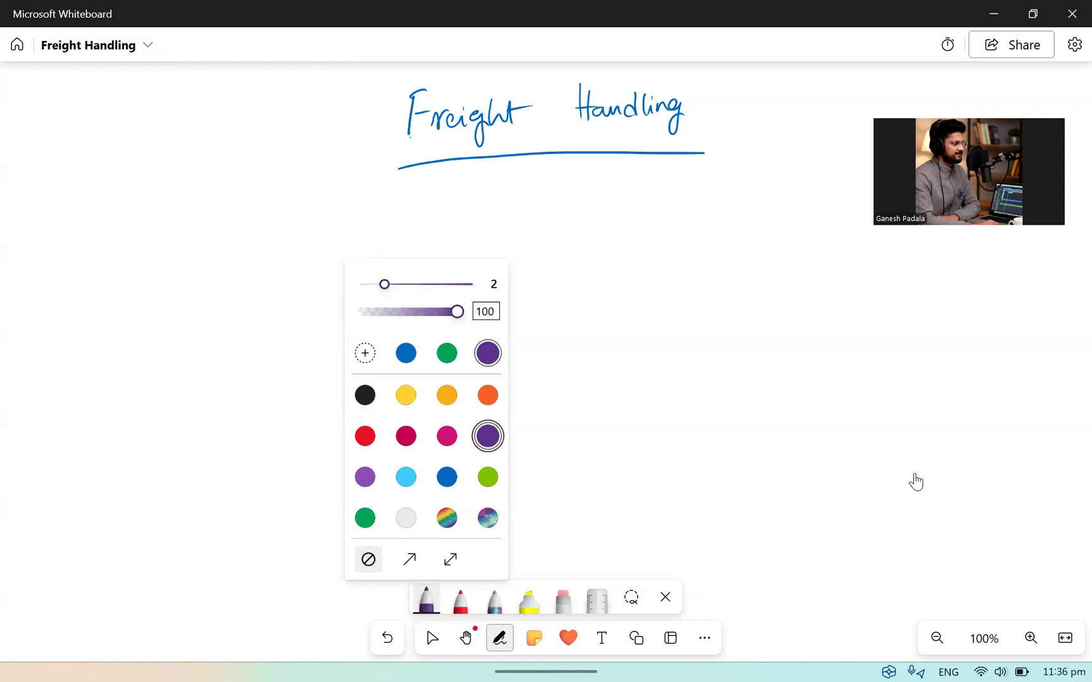
click(915, 481)
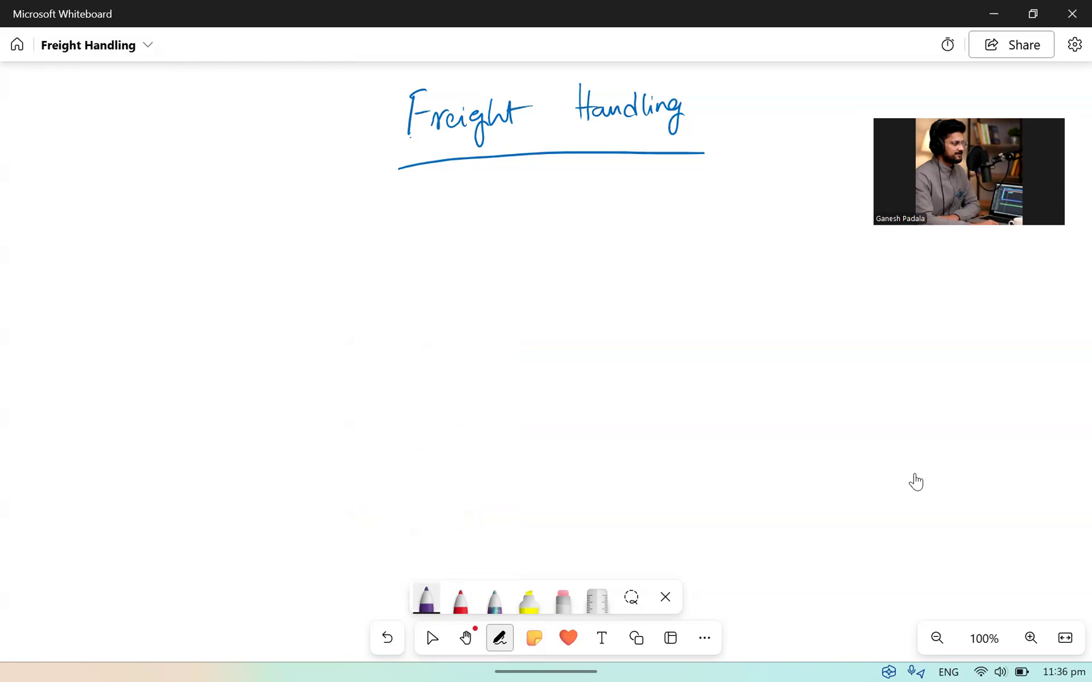
mouse_move(46, 167)
mouse_down()
mouse_move(45, 189)
mouse_move(115, 177)
mouse_move(129, 194)
mouse_up()
drag(263, 156, 307, 177)
drag(316, 164, 331, 166)
mouse_move(117, 135)
mouse_down()
mouse_move(63, 234)
mouse_move(90, 130)
mouse_up()
mouse_move(319, 121)
mouse_down()
mouse_move(344, 203)
mouse_move(328, 122)
mouse_up()
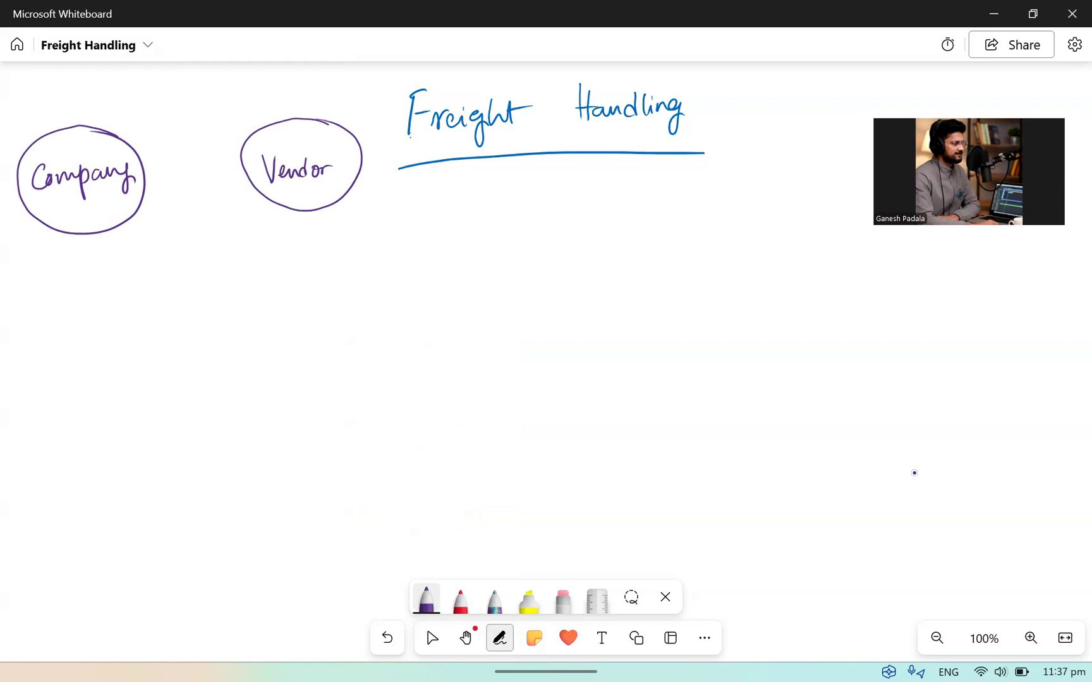
Draw a truck on an arrow path leading from Vendor to Company and circle the truck.
mouse_move(283, 212)
mouse_down()
mouse_move(201, 276)
mouse_move(231, 268)
mouse_move(198, 249)
mouse_move(201, 268)
mouse_move(232, 259)
mouse_move(194, 272)
mouse_move(224, 278)
mouse_up()
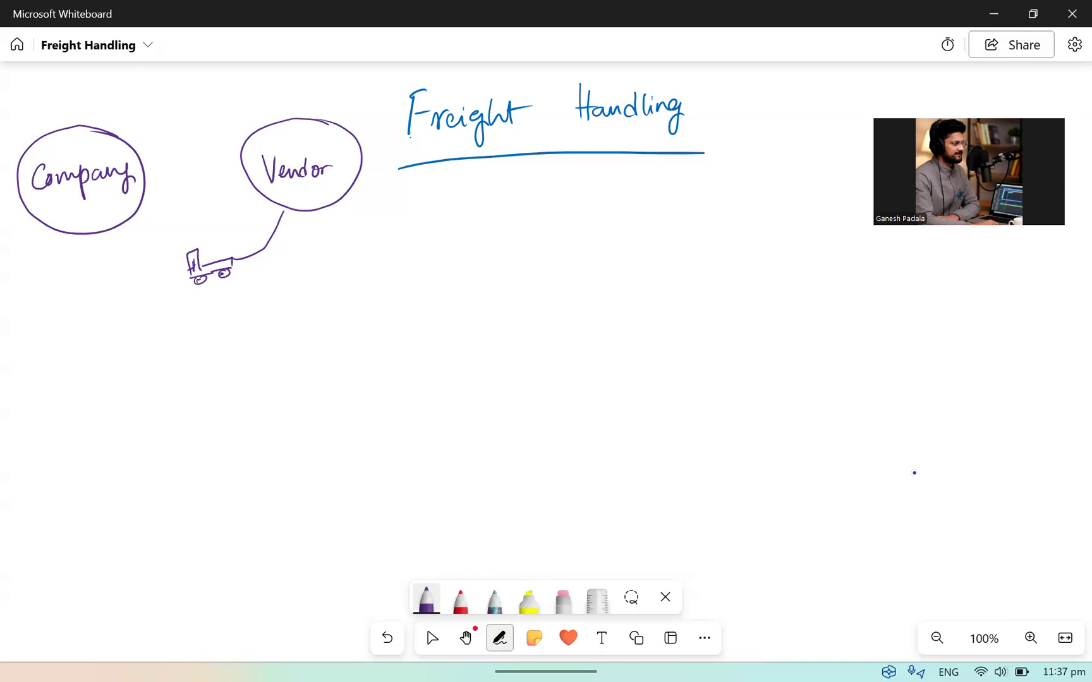
mouse_move(177, 272)
mouse_down()
mouse_move(146, 269)
mouse_move(124, 234)
mouse_up()
drag(115, 241, 133, 241)
mouse_move(140, 292)
mouse_down()
mouse_move(244, 286)
mouse_move(209, 229)
mouse_move(213, 299)
mouse_up()
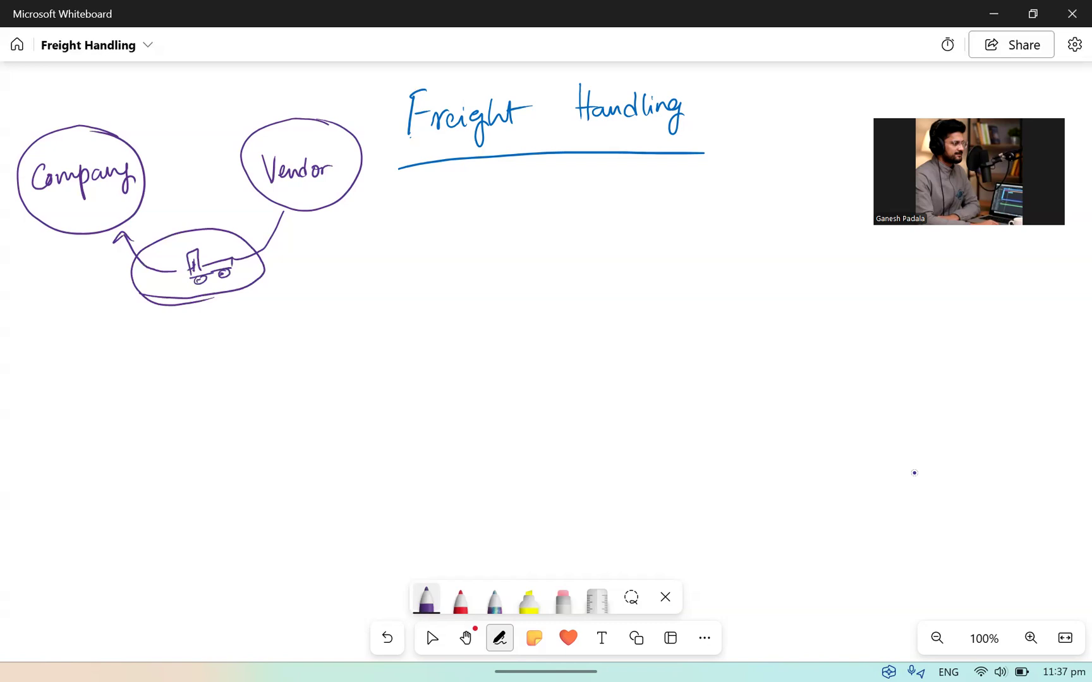
Write the label "Freight" in pink ink just above the circled truck.
click(427, 599)
click(447, 436)
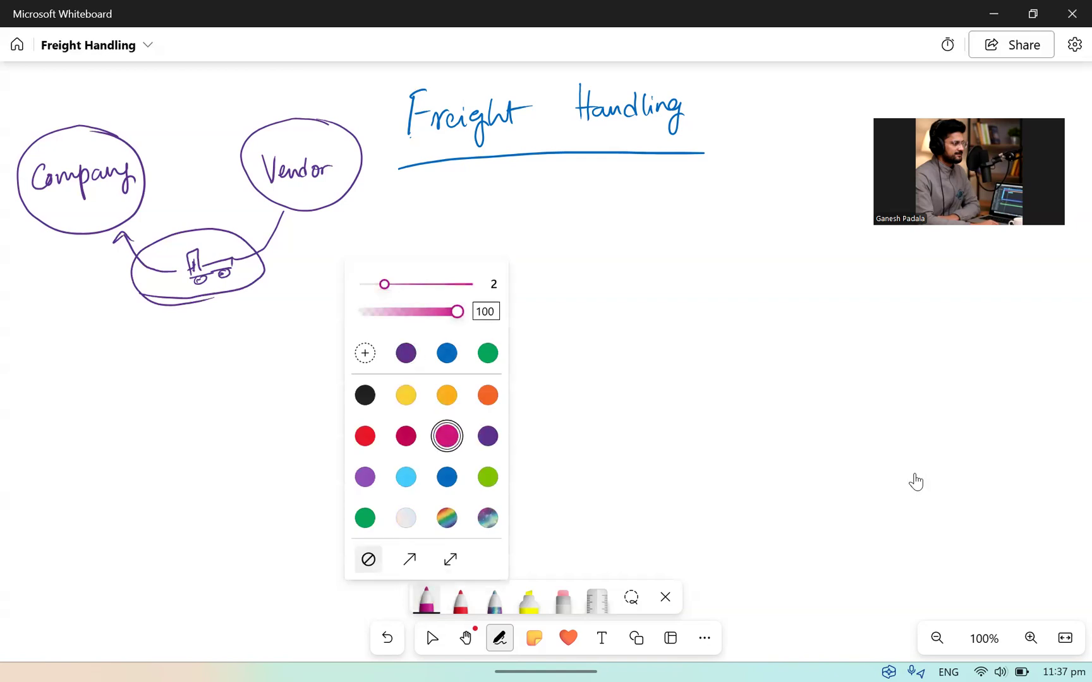
mouse_move(163, 216)
mouse_down()
mouse_move(166, 232)
mouse_move(175, 205)
mouse_move(173, 216)
mouse_up()
drag(174, 213, 185, 222)
mouse_move(198, 213)
mouse_down()
mouse_move(193, 234)
mouse_move(214, 213)
mouse_up()
drag(209, 204, 219, 200)
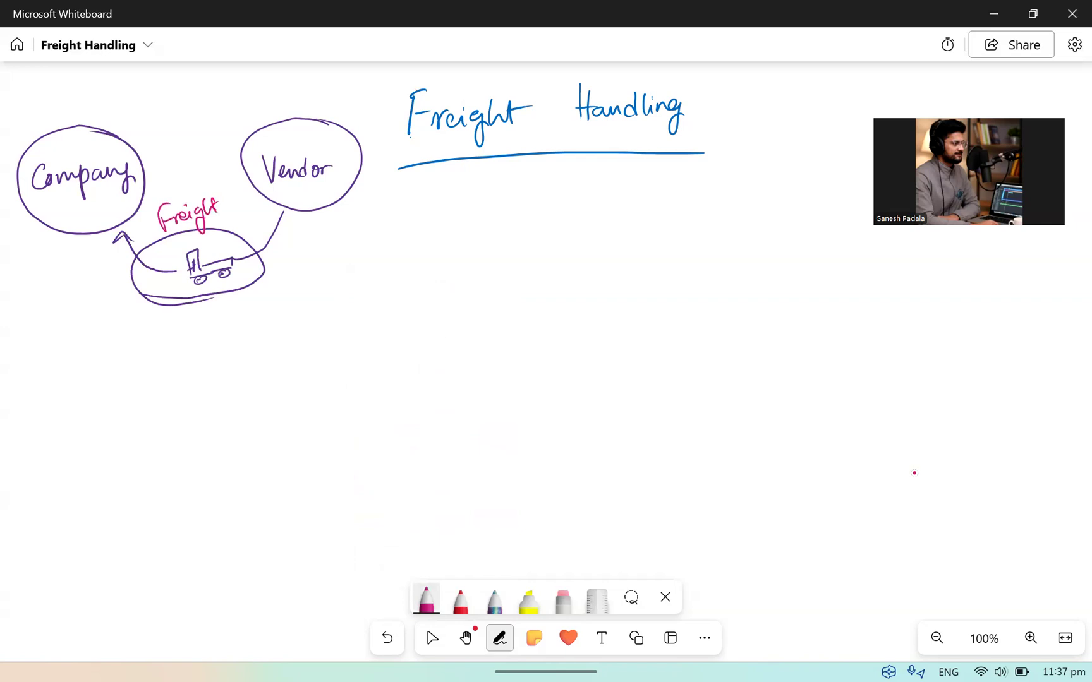
Handwrite point 1 in black beneath the title: "Freight/shipping charges are already included in Mat. Price.".
click(427, 598)
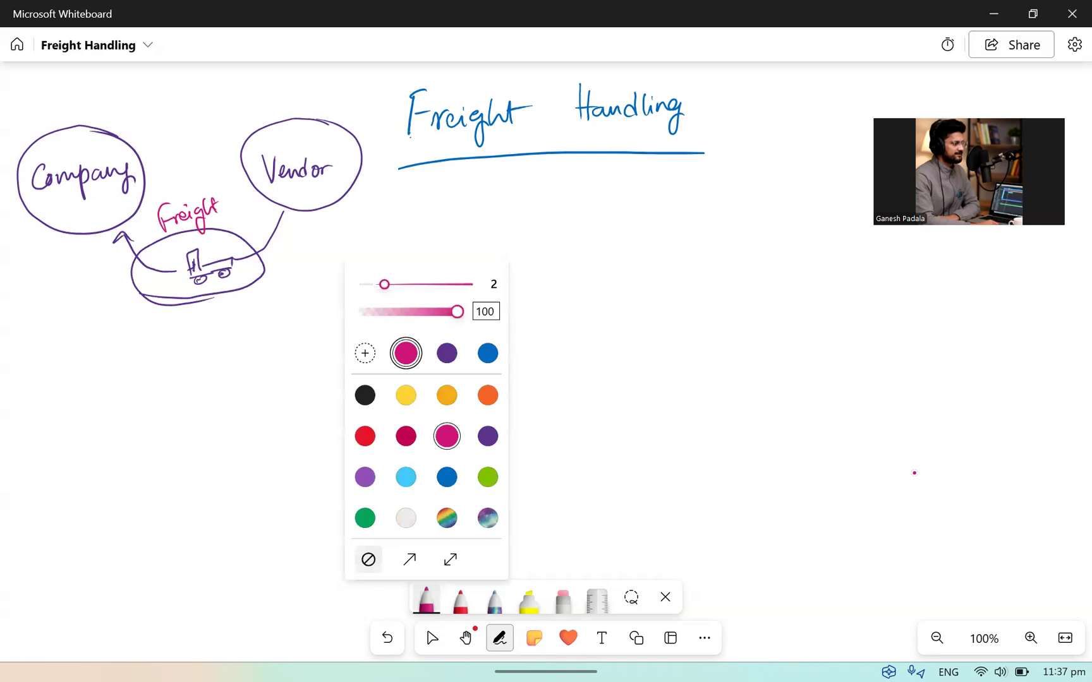
click(365, 395)
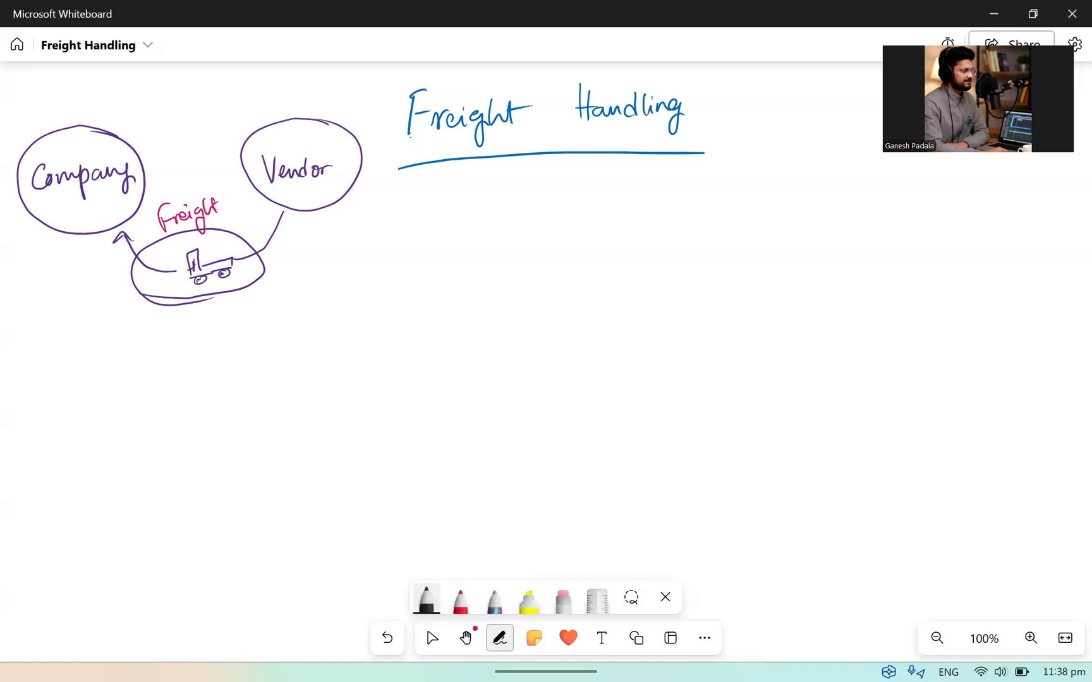
click(432, 638)
drag(370, 205, 371, 233)
click(379, 218)
mouse_move(410, 207)
mouse_down()
mouse_move(409, 230)
mouse_move(424, 203)
mouse_move(456, 240)
mouse_move(485, 221)
mouse_up()
mouse_move(482, 215)
mouse_down()
mouse_move(503, 206)
mouse_move(503, 235)
mouse_move(513, 228)
mouse_up()
mouse_move(527, 201)
mouse_down()
mouse_move(525, 226)
mouse_move(543, 225)
mouse_up()
drag(544, 215, 554, 235)
drag(554, 212, 567, 237)
mouse_move(566, 213)
mouse_down()
mouse_move(574, 223)
mouse_move(590, 217)
mouse_up()
mouse_move(592, 214)
mouse_down()
mouse_move(597, 232)
mouse_move(636, 217)
mouse_up()
drag(637, 212, 657, 217)
drag(661, 210, 676, 227)
drag(689, 213, 748, 208)
mouse_move(750, 212)
mouse_down()
mouse_move(840, 214)
mouse_move(846, 195)
mouse_up()
mouse_move(847, 205)
mouse_down()
mouse_move(864, 202)
mouse_move(857, 226)
mouse_move(897, 198)
mouse_move(902, 207)
mouse_up()
click(887, 197)
drag(904, 207, 916, 185)
mouse_move(915, 185)
mouse_down()
mouse_move(919, 208)
mouse_move(946, 191)
mouse_up()
drag(946, 192, 947, 208)
drag(948, 204, 960, 206)
mouse_move(969, 190)
mouse_down()
mouse_move(970, 208)
mouse_move(1005, 207)
mouse_up()
click(987, 195)
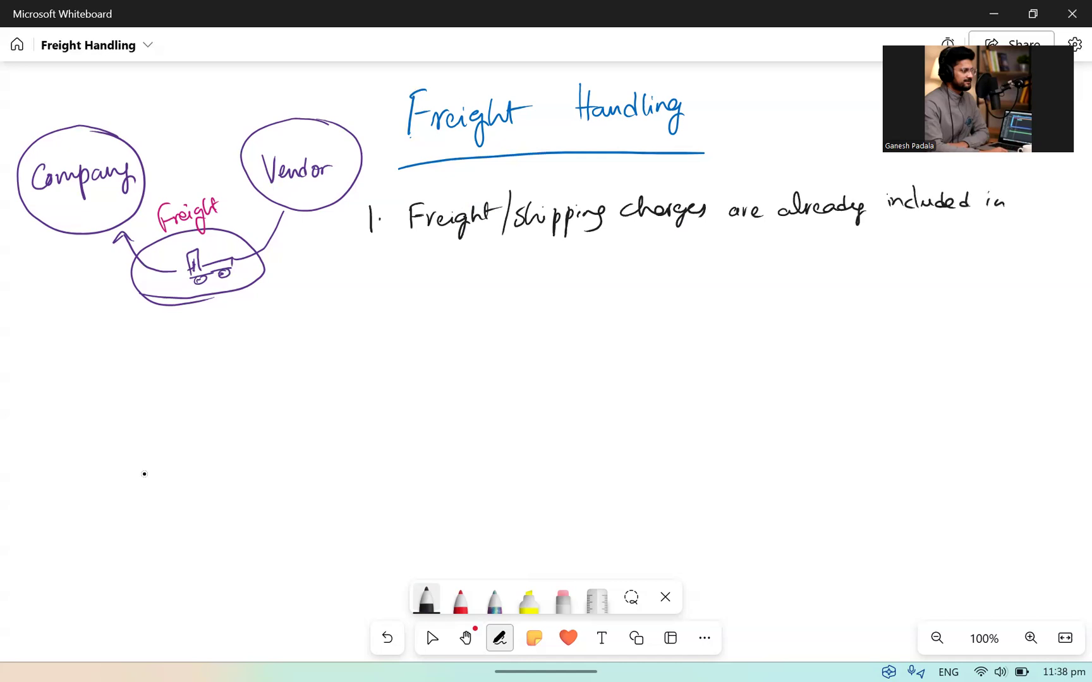
mouse_move(1015, 202)
mouse_down()
mouse_move(1015, 190)
mouse_move(1036, 205)
mouse_move(1043, 192)
mouse_move(1055, 207)
mouse_up()
click(1046, 199)
drag(1054, 188, 1084, 205)
click(1087, 203)
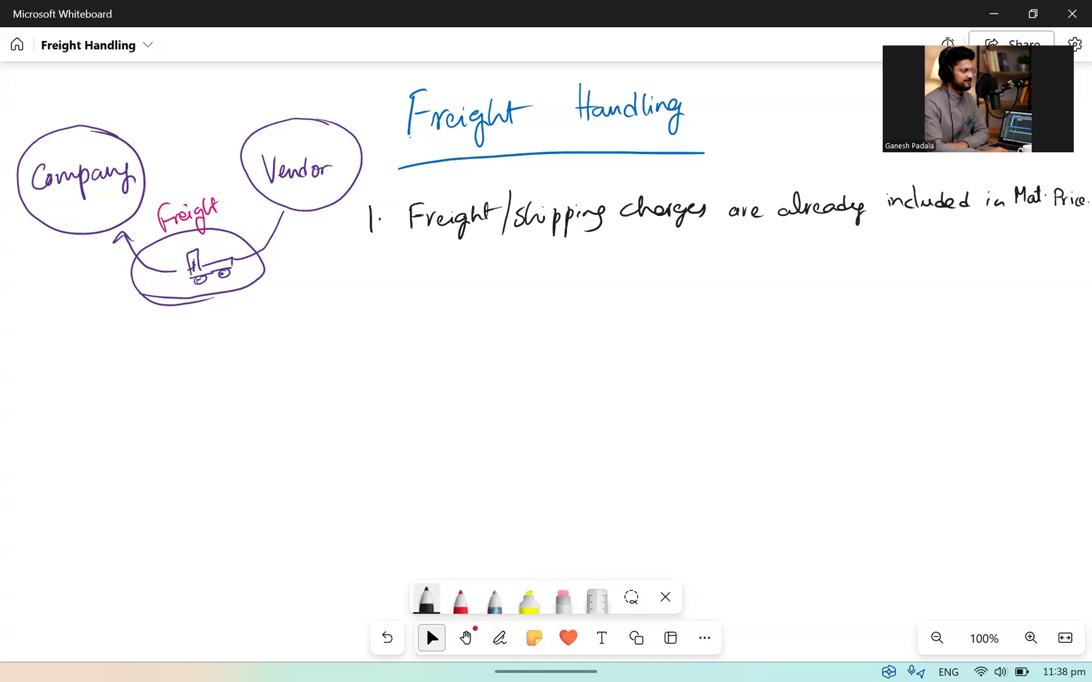
Add a pink arrow note beneath point 1 reading "No additional setup.".
scroll(635, 367, down, 3)
mouse_move(600, 391)
mouse_down()
mouse_move(532, 316)
mouse_move(499, 321)
mouse_move(511, 326)
mouse_up()
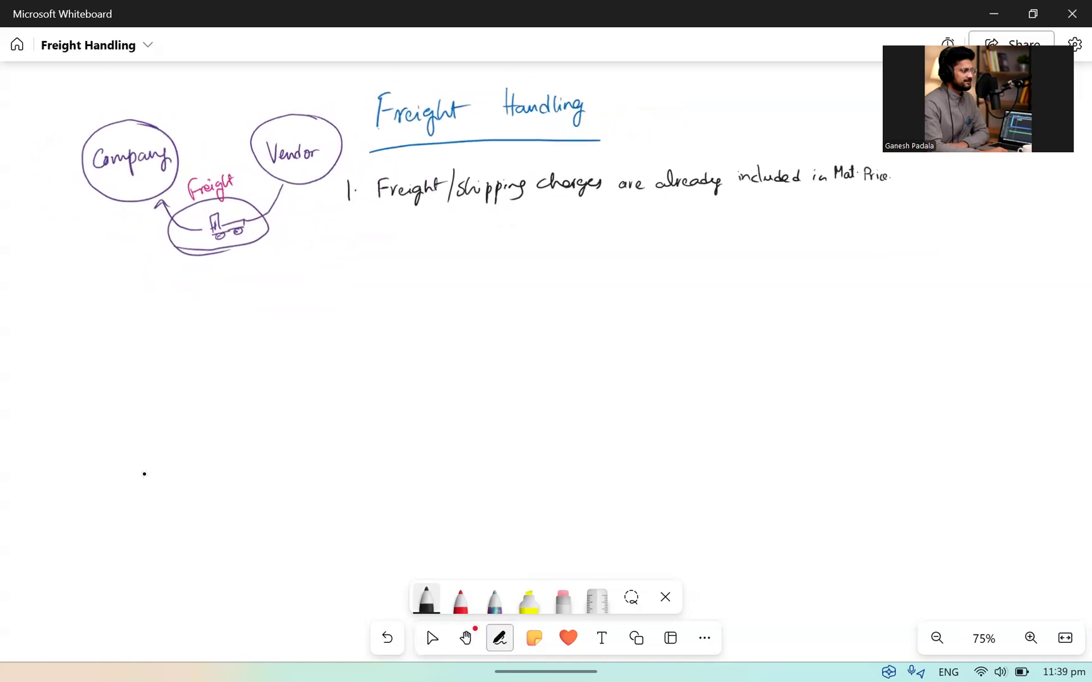
click(427, 600)
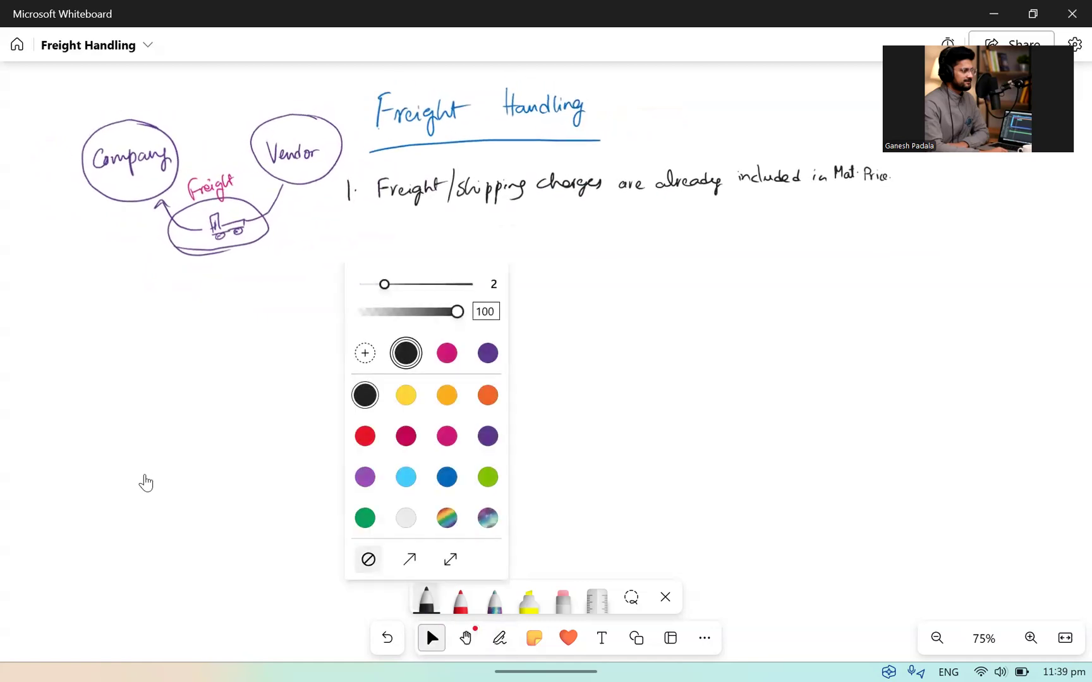
click(446, 353)
mouse_move(462, 210)
mouse_down()
mouse_move(481, 225)
mouse_move(555, 209)
mouse_move(554, 224)
mouse_move(623, 206)
mouse_move(643, 219)
mouse_move(654, 213)
mouse_up()
mouse_move(663, 203)
mouse_down()
mouse_move(661, 221)
mouse_move(670, 210)
mouse_up()
drag(668, 211, 681, 231)
drag(679, 212, 688, 214)
click(695, 215)
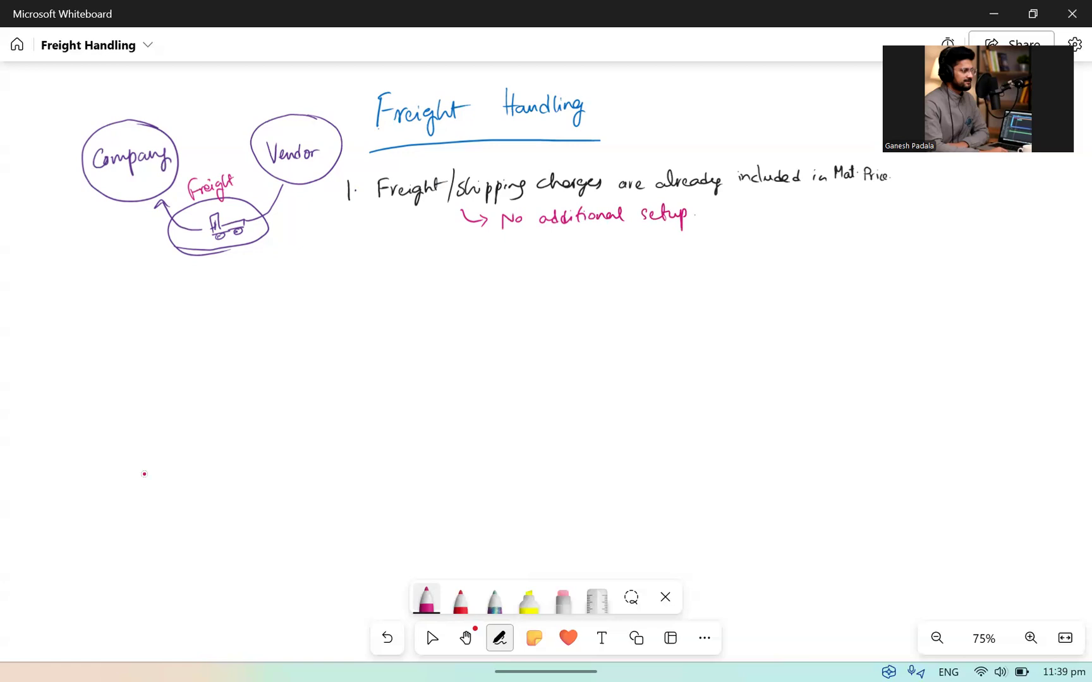
Handwrite point 2 in black: "Freight charges to main Vendor but the cost should not be loaded on Material".
click(426, 599)
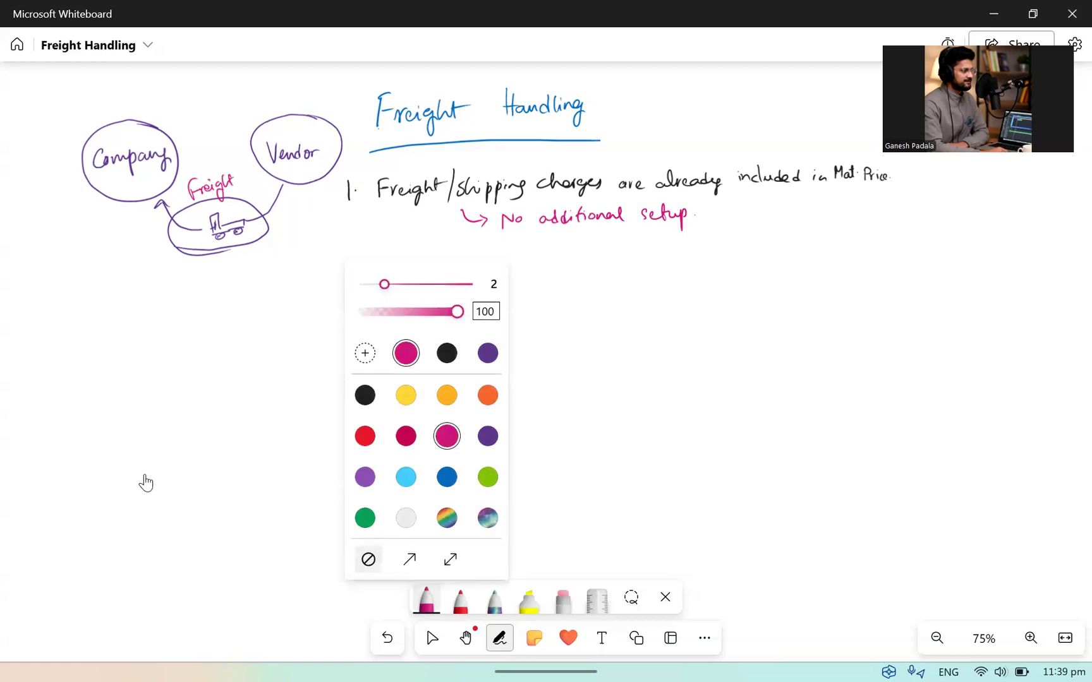
click(365, 395)
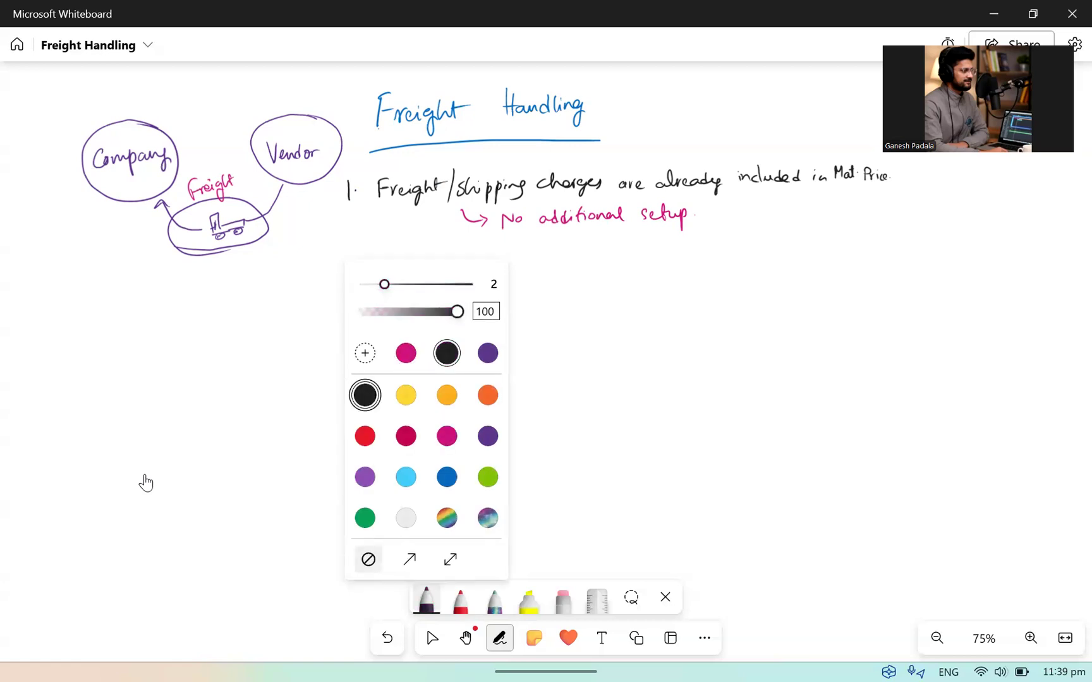
click(144, 476)
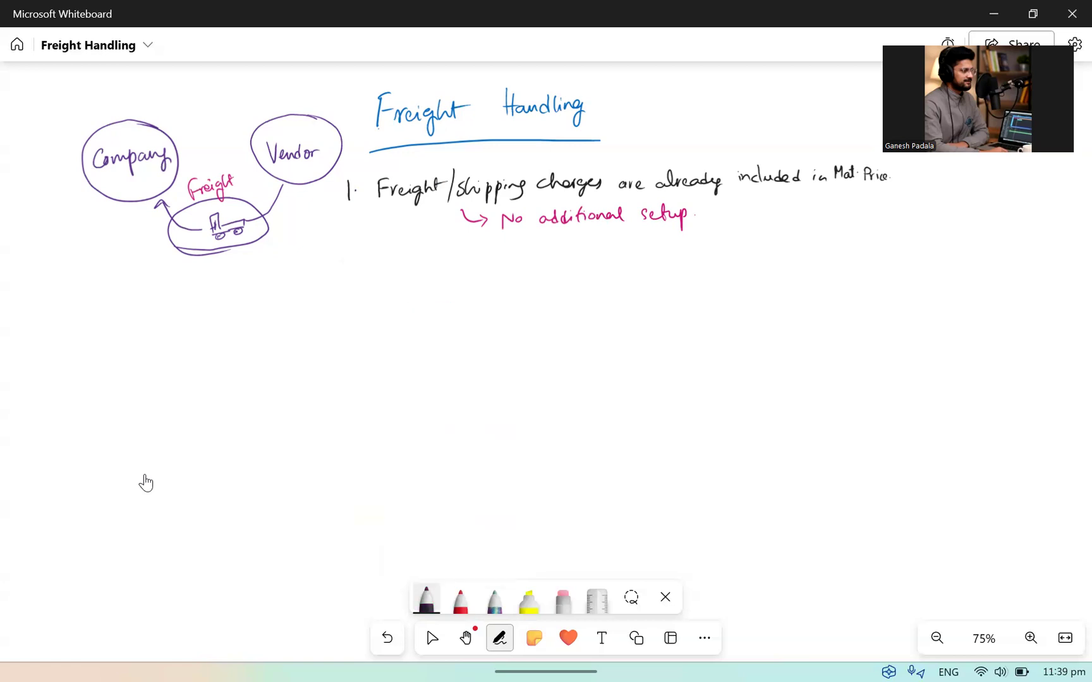
drag(348, 250, 362, 263)
click(365, 258)
mouse_move(395, 247)
mouse_down()
mouse_move(396, 267)
mouse_move(408, 246)
mouse_up()
mouse_move(394, 257)
mouse_down()
mouse_move(418, 254)
mouse_move(438, 277)
mouse_move(464, 263)
mouse_up()
drag(458, 253, 496, 263)
mouse_move(502, 249)
mouse_down()
mouse_move(511, 264)
mouse_move(529, 257)
mouse_move(535, 279)
mouse_move(560, 256)
mouse_move(556, 265)
mouse_move(598, 260)
mouse_up()
mouse_move(603, 254)
mouse_down()
mouse_move(670, 261)
mouse_move(713, 242)
mouse_move(728, 257)
mouse_move(740, 241)
mouse_move(801, 254)
mouse_move(823, 239)
mouse_move(820, 255)
mouse_up()
mouse_move(819, 248)
mouse_down()
mouse_move(852, 254)
mouse_move(859, 243)
mouse_up()
mouse_move(858, 240)
mouse_down()
mouse_move(869, 253)
mouse_move(907, 253)
mouse_up()
mouse_move(918, 235)
mouse_down()
mouse_move(918, 253)
mouse_move(924, 241)
mouse_up()
mouse_move(951, 240)
mouse_down()
mouse_move(955, 254)
mouse_move(1001, 250)
mouse_up()
mouse_move(1005, 235)
mouse_down()
mouse_move(1009, 252)
mouse_move(994, 250)
mouse_move(1039, 250)
mouse_up()
drag(1042, 244, 1061, 243)
mouse_move(399, 297)
mouse_down()
mouse_move(404, 313)
mouse_move(476, 311)
mouse_up()
mouse_move(476, 304)
mouse_down()
mouse_move(544, 309)
mouse_move(579, 290)
mouse_move(585, 307)
mouse_up()
drag(597, 298, 601, 304)
drag(587, 292, 614, 297)
mouse_move(616, 304)
mouse_down()
mouse_move(624, 293)
mouse_move(664, 306)
mouse_up()
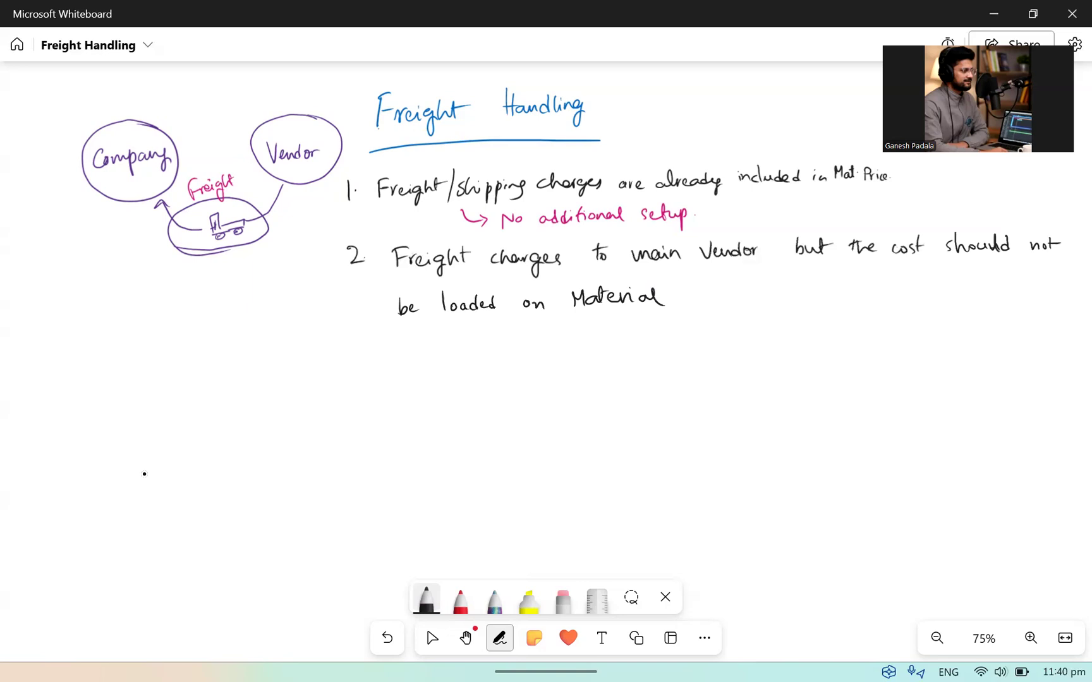
Write pink sub-point 2.1 beneath point 2: "Add additional line item in PO ~ Text/Non-stock Material".
click(427, 600)
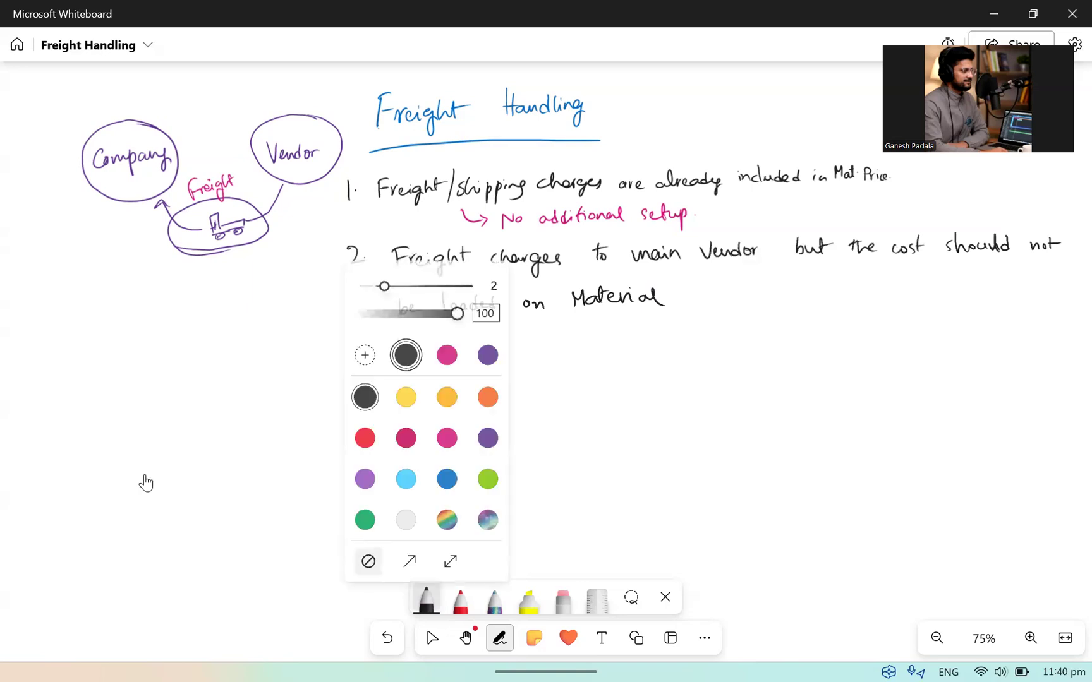
click(447, 353)
click(426, 600)
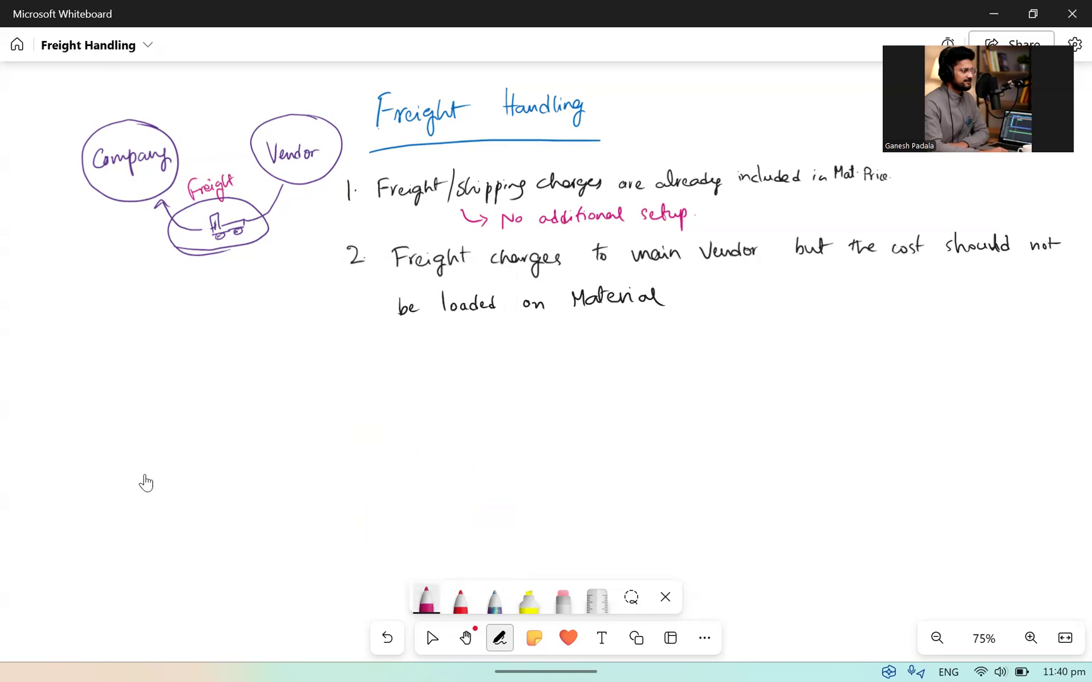
mouse_move(435, 328)
mouse_down()
mouse_move(445, 341)
mouse_move(513, 340)
mouse_up()
click(474, 338)
drag(545, 327, 540, 343)
drag(546, 327, 551, 343)
mouse_move(541, 336)
mouse_down()
mouse_move(561, 345)
mouse_move(633, 327)
mouse_move(739, 329)
mouse_up()
mouse_move(745, 313)
mouse_down()
mouse_move(746, 330)
mouse_move(755, 317)
mouse_up()
drag(749, 326, 791, 327)
drag(794, 322, 823, 326)
mouse_move(822, 310)
mouse_down()
mouse_move(823, 319)
mouse_move(880, 318)
mouse_move(916, 299)
mouse_up()
mouse_move(908, 301)
mouse_down()
mouse_move(910, 319)
mouse_move(920, 315)
mouse_up()
drag(921, 308, 920, 319)
mouse_move(933, 302)
mouse_down()
mouse_move(940, 331)
mouse_move(968, 319)
mouse_up()
drag(977, 311, 986, 318)
drag(989, 314, 1012, 319)
drag(1014, 312, 1020, 318)
mouse_move(1027, 303)
mouse_down()
mouse_move(1027, 319)
mouse_move(1086, 309)
mouse_up()
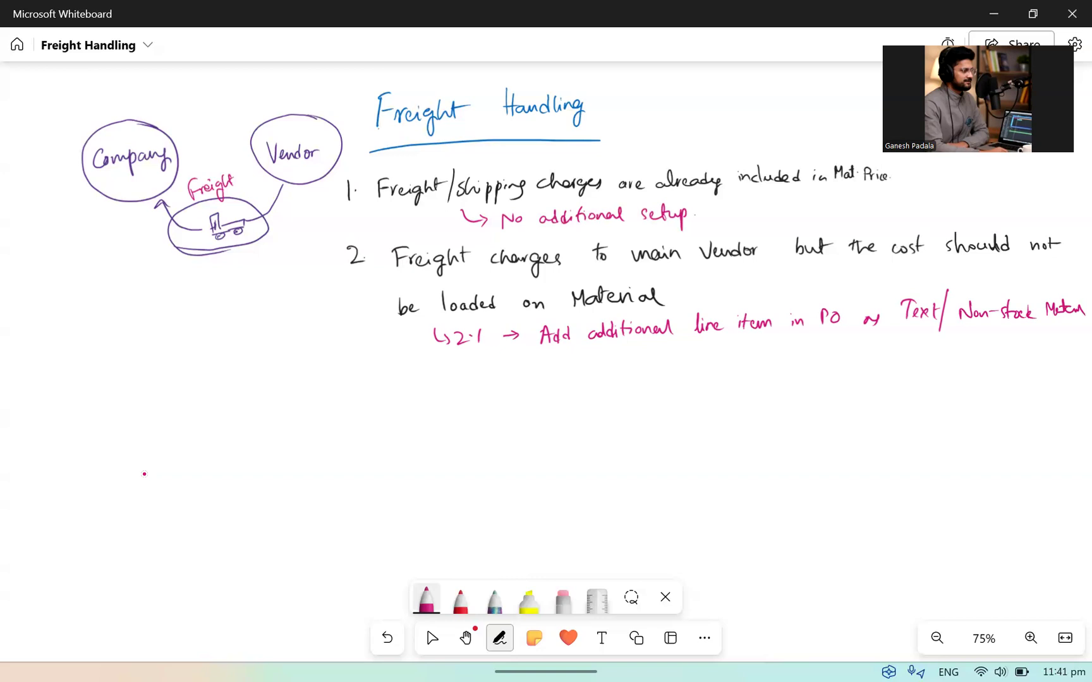
Write pink sub-point 2.2 beneath 2.1, as far as "PO item conditions tab. Add Freight but".
drag(439, 366, 471, 373)
drag(473, 367, 518, 373)
drag(551, 366, 552, 380)
drag(550, 370, 560, 378)
drag(581, 366, 589, 374)
drag(583, 365, 644, 372)
drag(653, 365, 664, 372)
drag(672, 351, 675, 370)
drag(675, 365, 679, 369)
drag(676, 360, 690, 369)
drag(692, 361, 741, 365)
drag(732, 358, 807, 358)
drag(812, 358, 814, 364)
drag(817, 347, 816, 363)
mouse_move(823, 349)
mouse_down()
mouse_move(823, 364)
mouse_move(849, 366)
mouse_move(860, 346)
mouse_up()
drag(851, 357, 865, 357)
mouse_move(868, 360)
mouse_down()
mouse_move(886, 374)
mouse_move(908, 363)
mouse_up()
click(877, 354)
drag(910, 344, 910, 362)
drag(905, 352, 953, 361)
drag(951, 354, 967, 354)
mouse_move(969, 344)
mouse_down()
mouse_move(966, 362)
mouse_move(977, 346)
mouse_up()
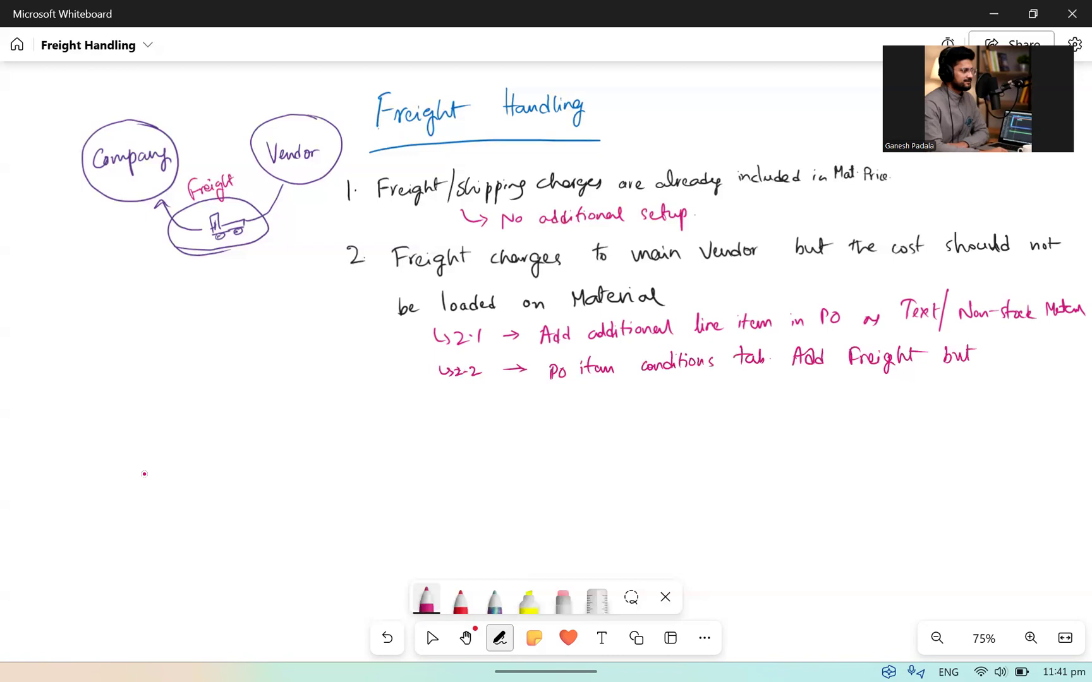
Insert "or separate vendor" in small black writing below "main Vendor" in point 2.
click(426, 600)
click(365, 396)
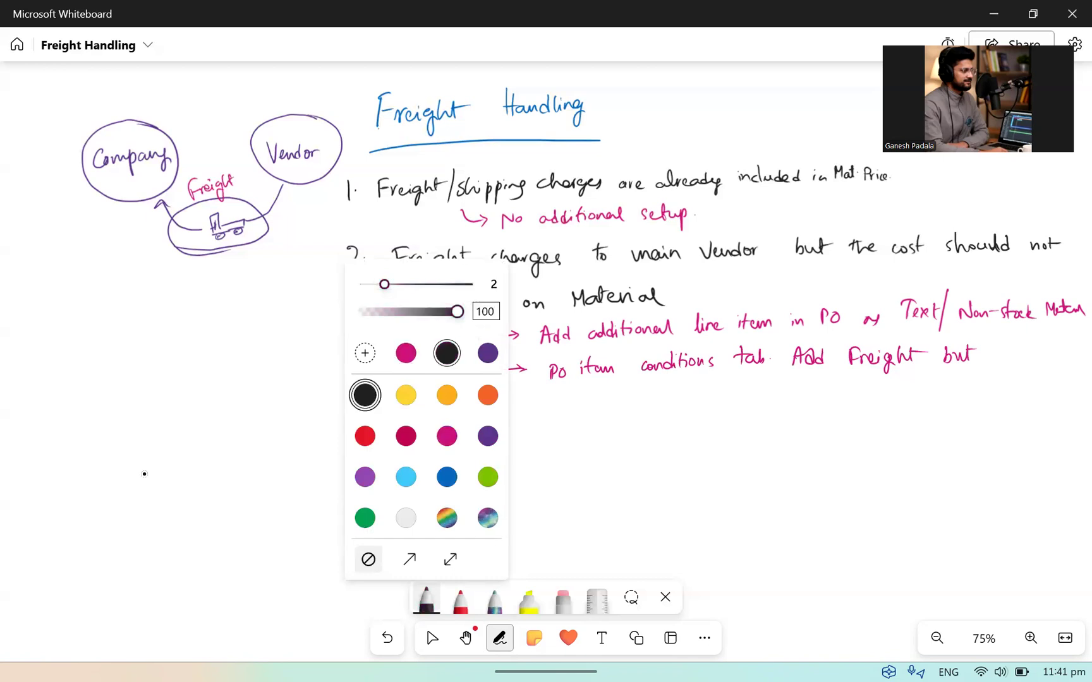
mouse_move(691, 263)
mouse_down()
mouse_move(706, 275)
mouse_move(662, 287)
mouse_up()
drag(667, 281, 726, 278)
click(688, 284)
mouse_move(736, 273)
mouse_down()
mouse_move(744, 286)
mouse_move(766, 274)
mouse_up()
drag(772, 279, 783, 276)
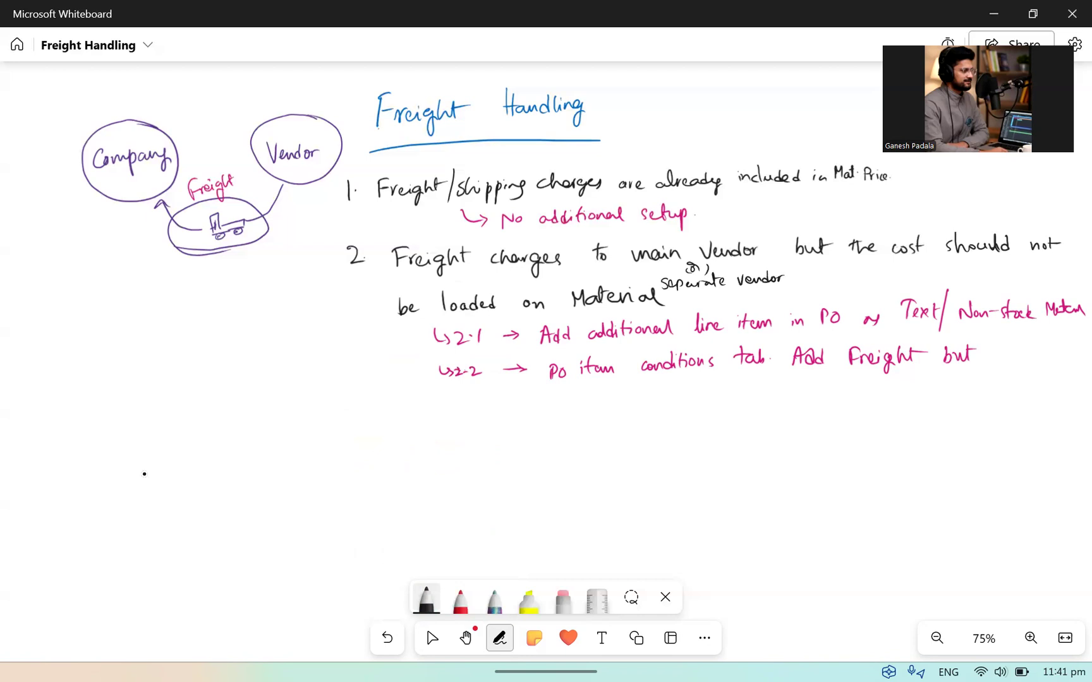
Finish pink sub-point 2.2 by writing "need to setup for not loading the cost on Material Price" after "but".
click(426, 599)
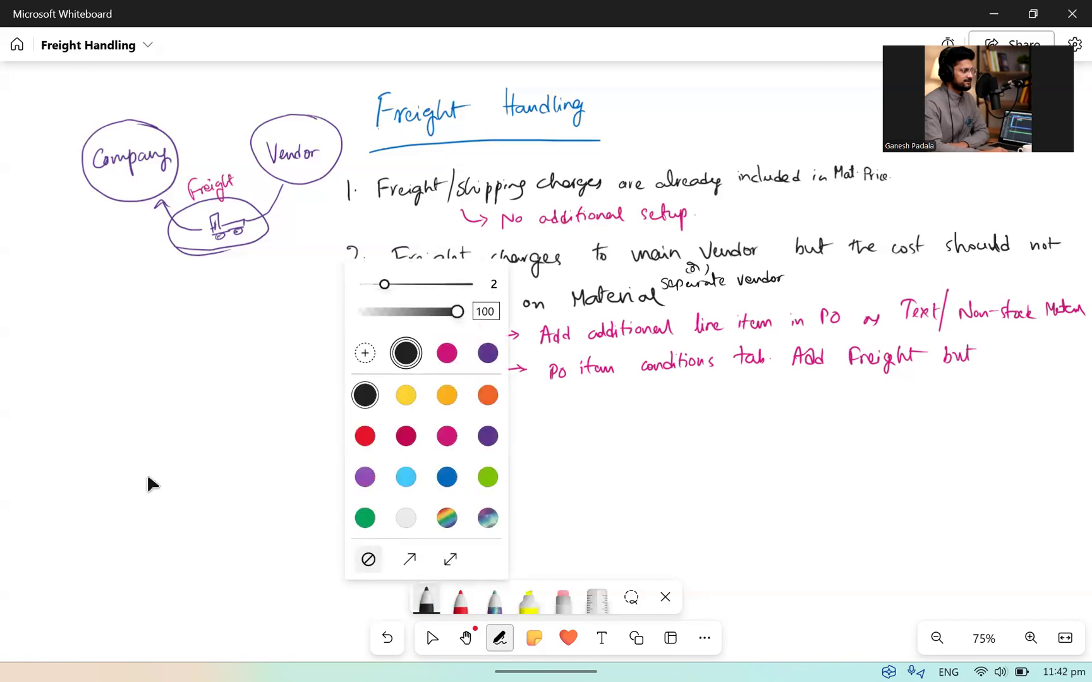
click(446, 353)
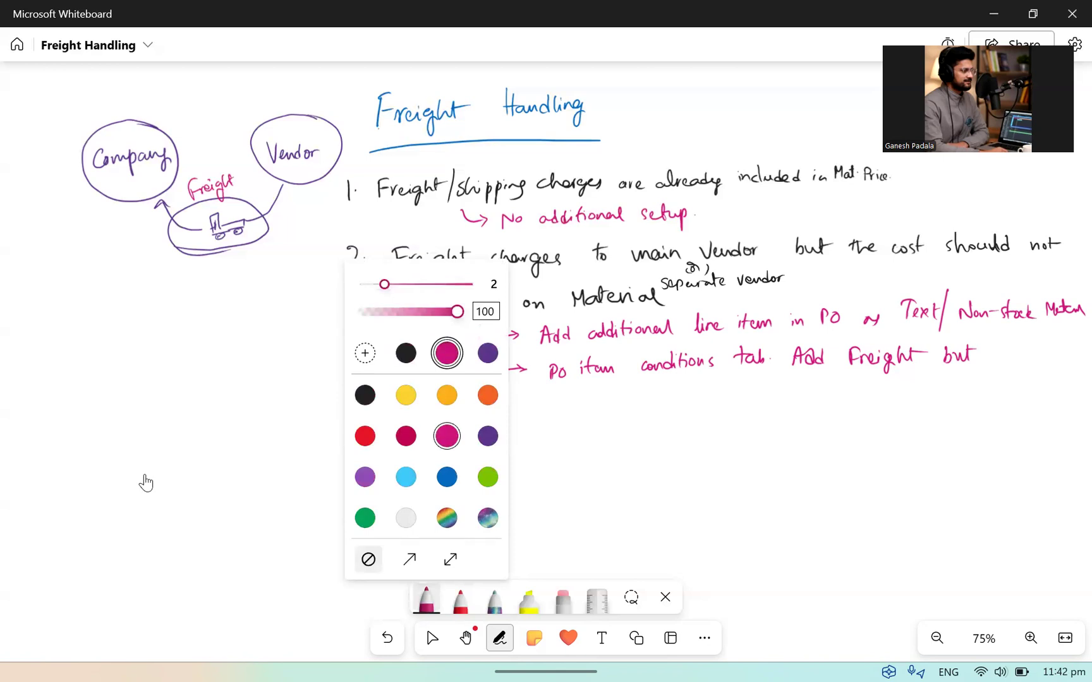
drag(993, 349, 995, 359)
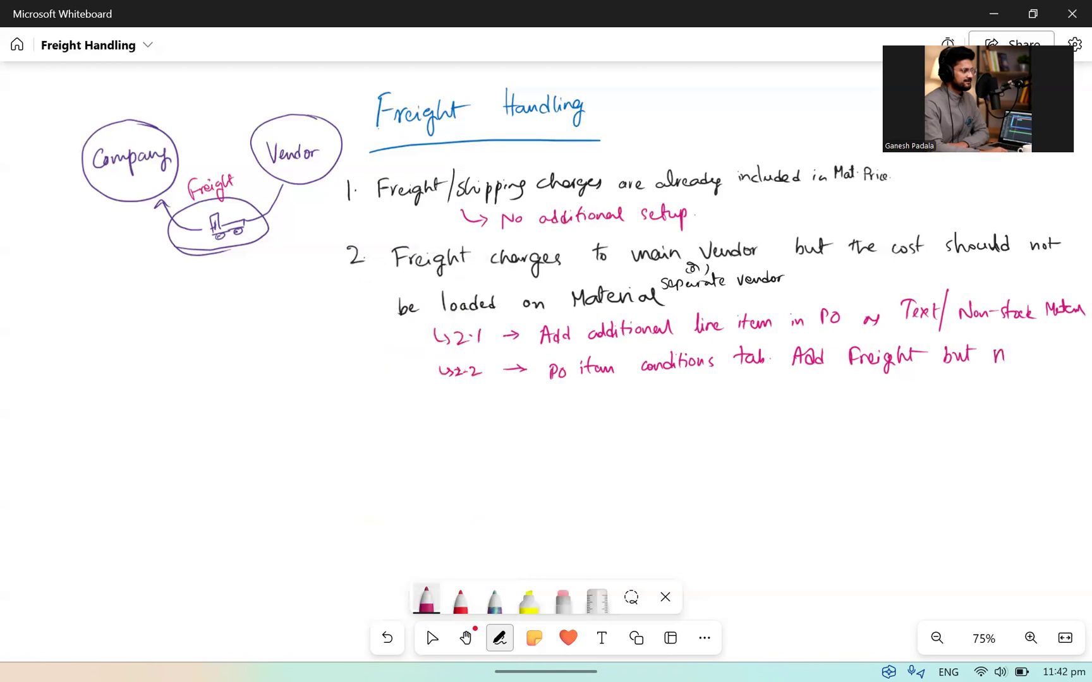
mouse_move(1004, 357)
mouse_down()
mouse_move(1028, 344)
mouse_move(1057, 355)
mouse_up()
mouse_move(532, 401)
mouse_down()
mouse_move(523, 411)
mouse_move(540, 404)
mouse_up()
mouse_move(542, 396)
mouse_down()
mouse_move(543, 411)
mouse_move(547, 401)
mouse_up()
drag(548, 403, 643, 405)
drag(639, 397, 672, 399)
drag(680, 407, 688, 404)
mouse_move(696, 389)
mouse_down()
mouse_move(687, 401)
mouse_move(703, 402)
mouse_up()
mouse_move(705, 398)
mouse_down()
mouse_move(714, 409)
mouse_move(734, 399)
mouse_up()
mouse_move(741, 384)
mouse_down()
mouse_move(740, 398)
mouse_move(737, 388)
mouse_up()
drag(740, 394, 782, 398)
drag(790, 391, 800, 400)
drag(794, 390, 901, 396)
mouse_move(904, 392)
mouse_down()
mouse_move(918, 393)
mouse_move(910, 386)
mouse_up()
drag(920, 390, 935, 397)
mouse_move(937, 380)
mouse_down()
mouse_move(941, 397)
mouse_move(978, 392)
mouse_up()
drag(981, 393, 1002, 400)
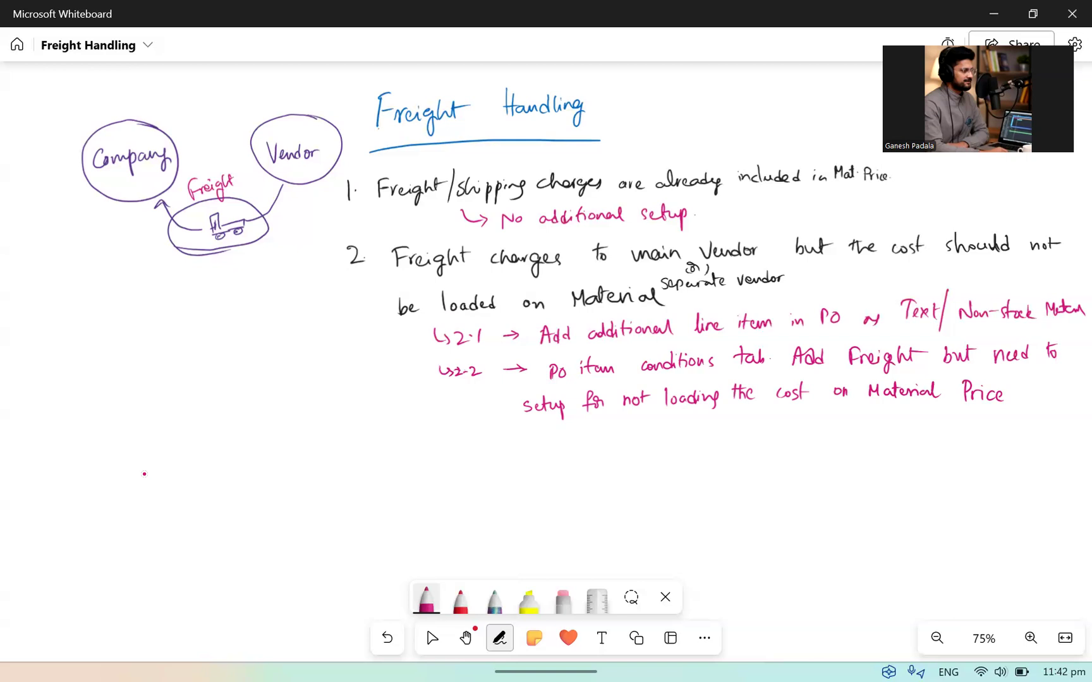
Annotate the sub-points in small black writing: "(separate vendor)" beneath 2.2 and "(same vendor)" beneath 2.1.
click(426, 600)
click(366, 395)
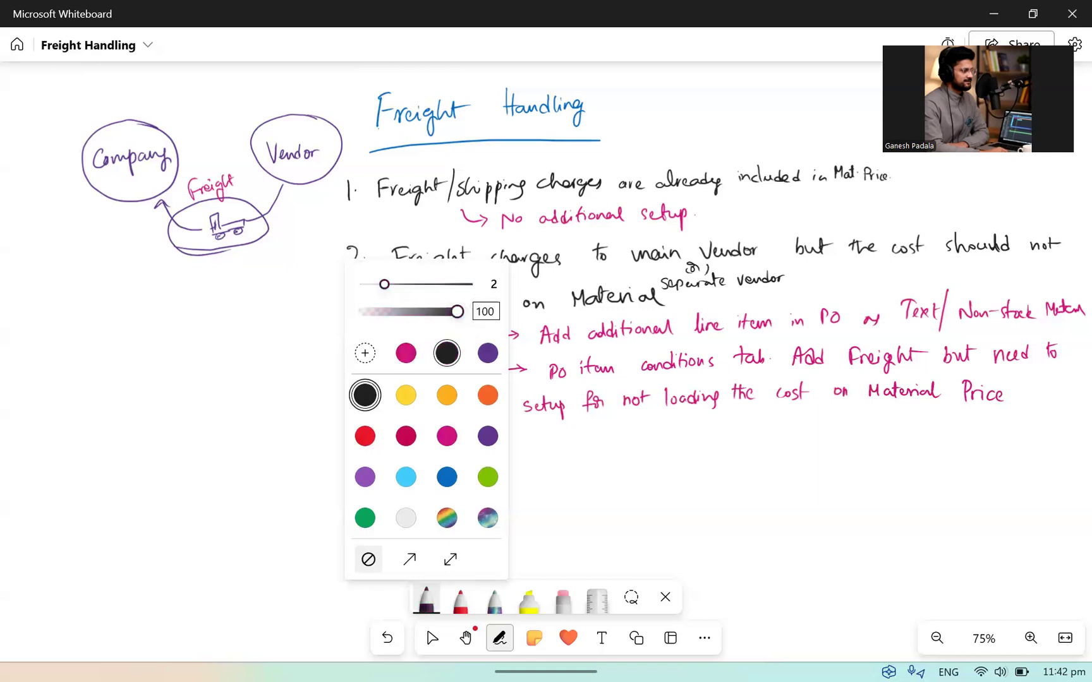
click(146, 483)
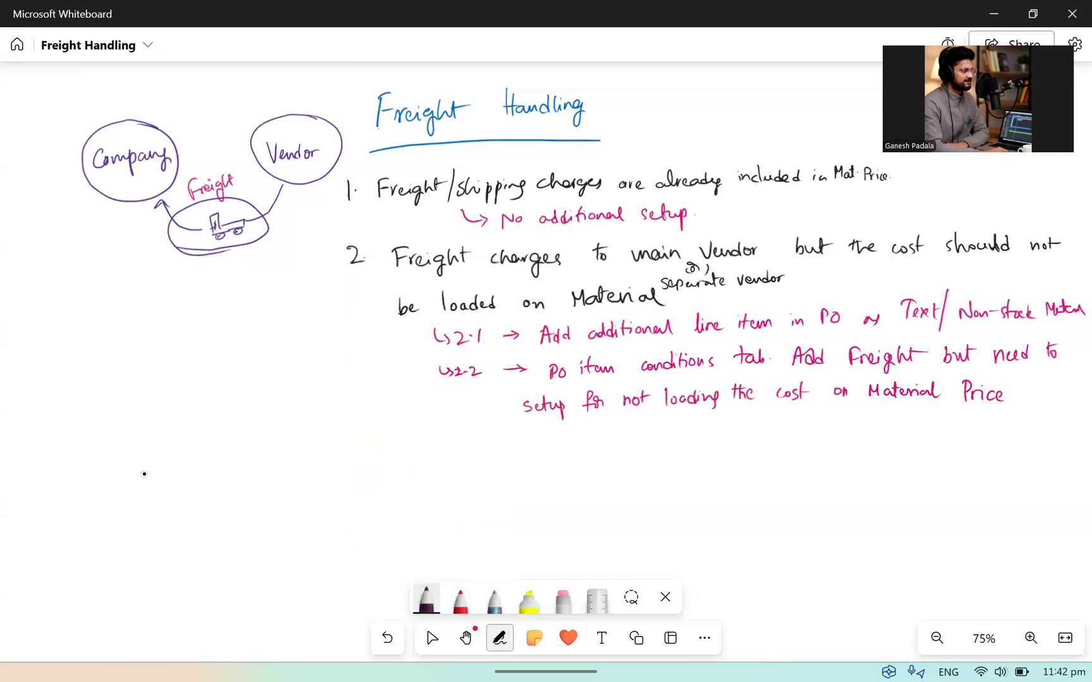
mouse_move(434, 394)
mouse_down()
mouse_move(435, 409)
mouse_move(453, 404)
mouse_up()
mouse_move(455, 398)
mouse_down()
mouse_move(456, 415)
mouse_move(459, 406)
mouse_up()
drag(462, 402, 470, 404)
drag(471, 398, 483, 399)
mouse_move(486, 387)
mouse_down()
mouse_move(487, 399)
mouse_move(493, 392)
mouse_up()
drag(491, 396, 484, 418)
drag(481, 413, 495, 415)
mouse_move(492, 412)
mouse_down()
mouse_move(499, 403)
mouse_move(505, 413)
mouse_up()
drag(502, 408, 511, 405)
drag(513, 398, 514, 418)
mouse_move(473, 349)
mouse_down()
mouse_move(469, 361)
mouse_move(500, 349)
mouse_move(551, 355)
mouse_up()
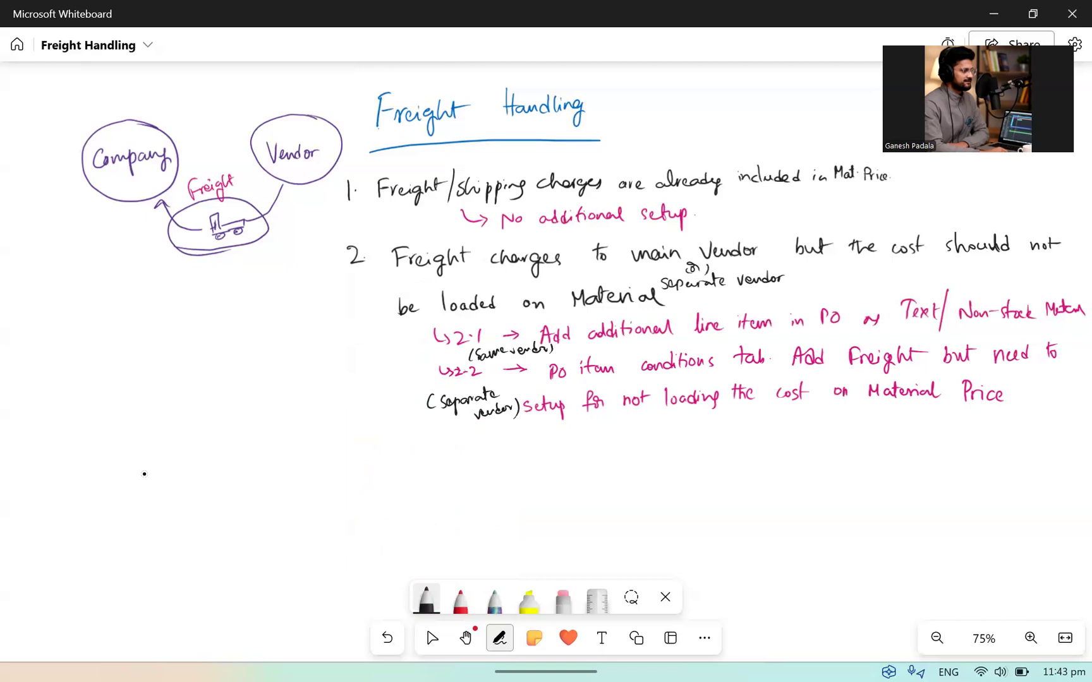
Handwrite point 3 in black beneath point 2: "Unplanned Delivery costs in Invoice Verification".
mouse_move(361, 449)
mouse_down()
mouse_move(370, 457)
mouse_move(360, 468)
mouse_up()
click(378, 464)
mouse_move(408, 448)
mouse_down()
mouse_move(442, 475)
mouse_move(452, 456)
mouse_move(509, 441)
mouse_move(551, 453)
mouse_up()
drag(560, 446, 578, 452)
drag(582, 442, 604, 447)
mouse_move(602, 438)
mouse_down()
mouse_move(622, 462)
mouse_move(674, 446)
mouse_up()
mouse_move(679, 426)
mouse_down()
mouse_move(681, 444)
mouse_move(685, 435)
mouse_up()
mouse_move(691, 435)
mouse_down()
mouse_move(687, 446)
mouse_move(784, 441)
mouse_move(792, 424)
mouse_up()
drag(772, 444, 823, 436)
mouse_move(835, 433)
mouse_down()
mouse_move(844, 440)
mouse_move(892, 422)
mouse_up()
drag(894, 436, 917, 439)
mouse_move(915, 427)
mouse_down()
mouse_move(926, 424)
mouse_move(919, 445)
mouse_move(942, 439)
mouse_up()
drag(952, 435, 959, 439)
drag(954, 427, 974, 430)
drag(980, 431, 992, 437)
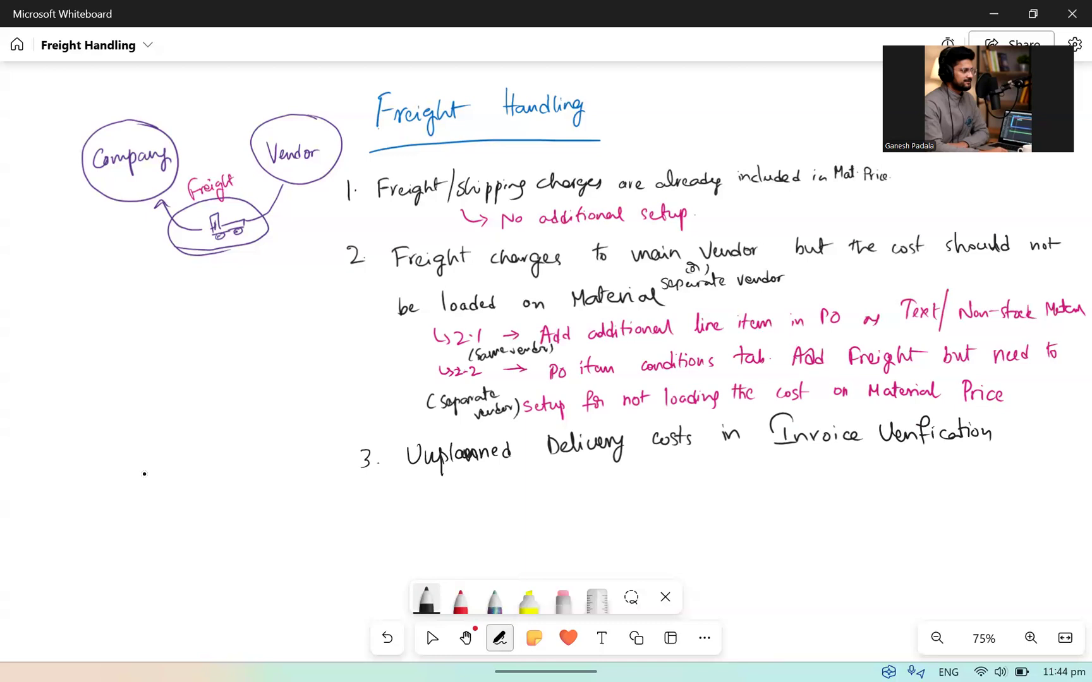
Handwrite the first line of point 4: "Freight as one condition Type in conditions. Vendor can be".
mouse_move(365, 496)
mouse_down()
mouse_move(359, 509)
mouse_move(376, 510)
mouse_up()
drag(367, 499, 366, 523)
click(377, 513)
drag(416, 502, 415, 522)
mouse_move(411, 500)
mouse_down()
mouse_move(427, 498)
mouse_move(429, 510)
mouse_up()
mouse_move(428, 517)
mouse_down()
mouse_move(450, 506)
mouse_move(453, 528)
mouse_up()
mouse_move(465, 493)
mouse_down()
mouse_move(474, 513)
mouse_move(490, 494)
mouse_move(522, 511)
mouse_move(556, 493)
mouse_up()
mouse_move(560, 492)
mouse_down()
mouse_move(561, 502)
mouse_move(605, 498)
mouse_up()
drag(613, 491, 701, 492)
mouse_move(691, 475)
mouse_down()
mouse_move(715, 472)
mouse_move(712, 502)
mouse_move(743, 482)
mouse_up()
mouse_move(759, 476)
mouse_down()
mouse_move(761, 486)
mouse_move(759, 474)
mouse_move(825, 486)
mouse_up()
mouse_move(834, 465)
mouse_down()
mouse_move(835, 487)
mouse_move(849, 484)
mouse_up()
drag(843, 474, 856, 471)
drag(854, 477, 873, 477)
mouse_move(881, 472)
mouse_down()
mouse_move(874, 485)
mouse_move(922, 488)
mouse_move(931, 466)
mouse_up()
mouse_move(933, 482)
mouse_down()
mouse_move(951, 484)
mouse_move(963, 468)
mouse_up()
drag(964, 479, 1010, 481)
drag(1022, 475, 1036, 479)
mouse_move(1047, 463)
mouse_down()
mouse_move(1049, 479)
mouse_move(1063, 473)
mouse_up()
Continue point 4 on a second line with "main Vendor or, separate Vendor.".
drag(440, 556, 495, 551)
mouse_move(506, 535)
mouse_down()
mouse_move(539, 544)
mouse_move(547, 532)
mouse_up()
drag(551, 541, 608, 537)
drag(593, 528, 590, 542)
mouse_move(613, 535)
mouse_down()
mouse_move(617, 547)
mouse_move(689, 528)
mouse_up()
drag(696, 528, 692, 536)
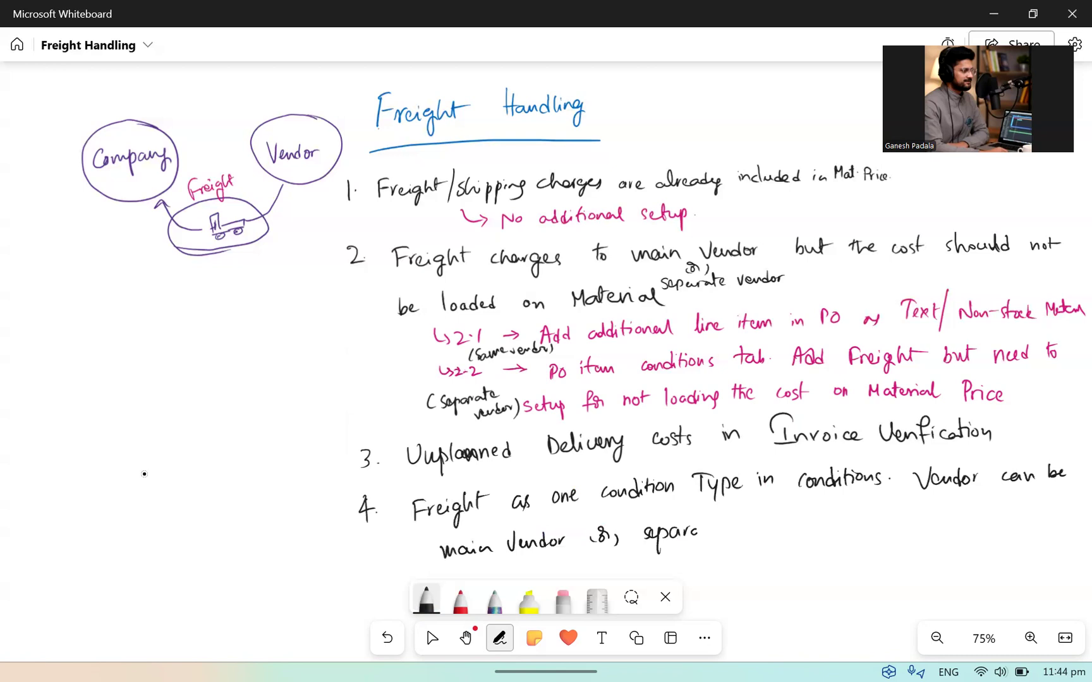
drag(695, 529, 707, 534)
drag(699, 527, 720, 535)
mouse_move(744, 523)
mouse_down()
mouse_move(748, 537)
mouse_move(753, 522)
mouse_up()
drag(754, 529, 782, 535)
drag(777, 530, 802, 526)
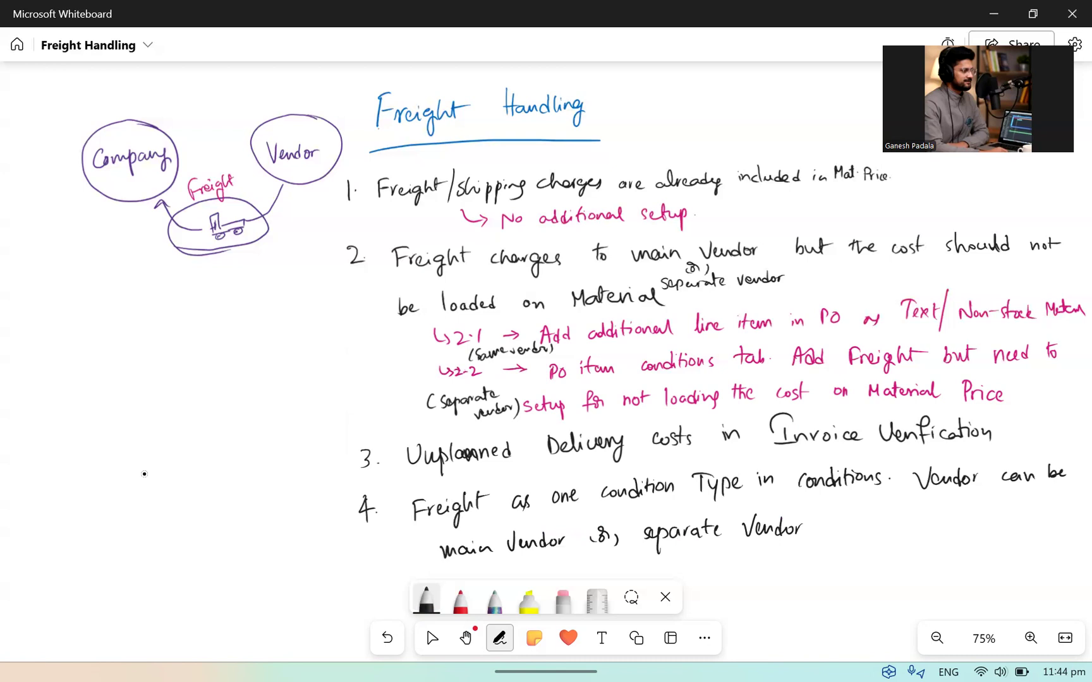
click(814, 529)
Complete point 4 with the sentence "The cost will be loaded on Material".
mouse_move(829, 512)
mouse_down()
mouse_move(830, 533)
mouse_move(835, 514)
mouse_up()
drag(839, 515, 845, 532)
drag(847, 525, 895, 528)
drag(906, 506, 907, 526)
mouse_move(902, 515)
mouse_down()
mouse_move(943, 523)
mouse_move(957, 512)
mouse_up()
drag(960, 513, 962, 522)
drag(967, 503, 966, 522)
drag(994, 502, 1003, 518)
drag(1004, 515, 1013, 519)
mouse_move(1031, 499)
mouse_down()
mouse_move(1030, 518)
mouse_move(1046, 516)
mouse_up()
drag(1059, 504, 1055, 516)
drag(1065, 513, 1076, 516)
drag(1081, 503, 1081, 519)
mouse_move(468, 565)
mouse_down()
mouse_move(530, 558)
mouse_move(576, 572)
mouse_move(596, 554)
mouse_move(611, 570)
mouse_up()
Handwrite point 5 in black beneath point 4: "Direct posting of Freight charges by Finance".
click(432, 638)
scroll(545, 354, down, 1)
scroll(631, 379, down, 3)
drag(632, 379, 547, 291)
scroll(436, 462, up, 3)
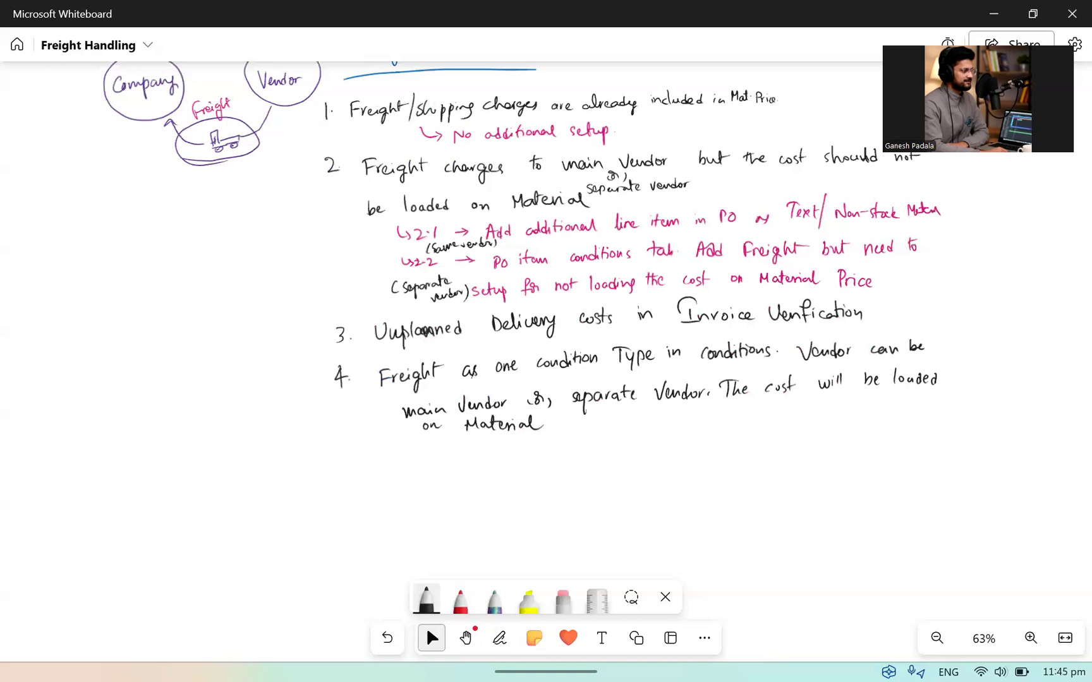
mouse_move(443, 354)
mouse_down()
mouse_move(429, 460)
mouse_move(436, 410)
mouse_up()
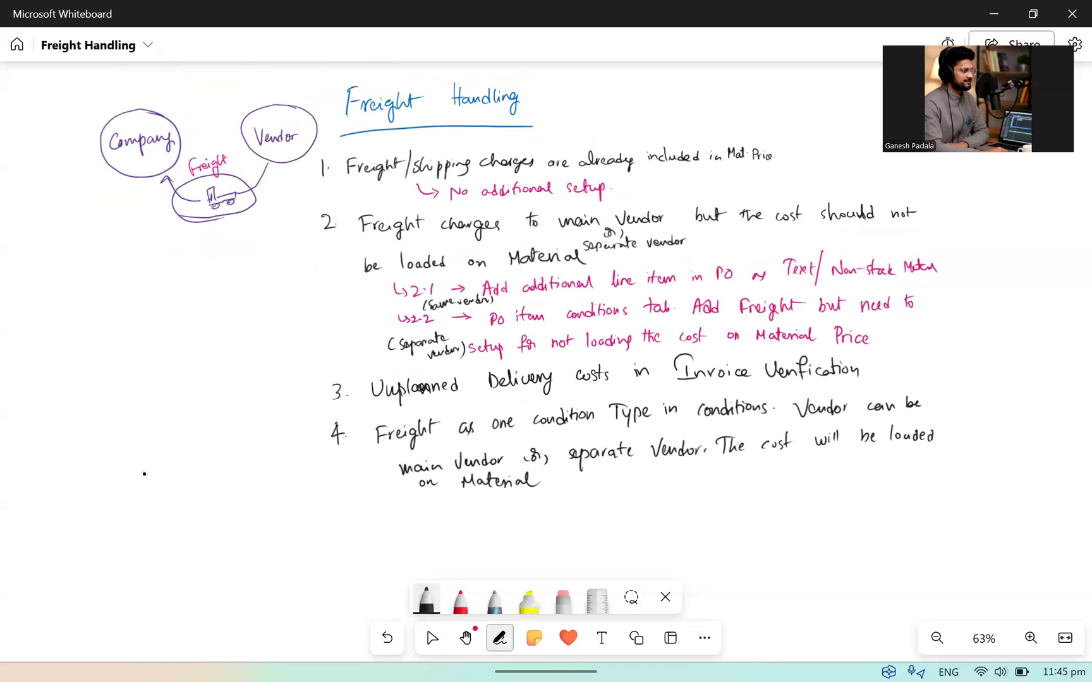
mouse_move(342, 508)
mouse_down()
mouse_move(345, 522)
mouse_move(389, 524)
mouse_up()
click(354, 516)
mouse_move(402, 514)
mouse_down()
mouse_move(403, 525)
mouse_move(414, 513)
mouse_move(422, 522)
mouse_up()
drag(433, 512, 436, 523)
mouse_move(432, 514)
mouse_down()
mouse_move(445, 513)
mouse_move(387, 527)
mouse_up()
mouse_move(463, 510)
mouse_down()
mouse_move(465, 535)
mouse_move(467, 523)
mouse_up()
drag(475, 513, 490, 520)
drag(486, 514, 504, 515)
mouse_move(507, 517)
mouse_down()
mouse_move(516, 527)
mouse_move(546, 506)
mouse_up()
mouse_move(558, 493)
mouse_down()
mouse_move(552, 521)
mouse_move(580, 515)
mouse_move(597, 491)
mouse_up()
mouse_move(585, 511)
mouse_down()
mouse_move(632, 505)
mouse_move(629, 524)
mouse_move(646, 506)
mouse_up()
mouse_move(653, 487)
mouse_down()
mouse_move(654, 507)
mouse_move(662, 491)
mouse_move(687, 502)
mouse_up()
mouse_move(695, 480)
mouse_down()
mouse_move(692, 504)
mouse_move(716, 499)
mouse_up()
mouse_move(719, 499)
mouse_down()
mouse_move(737, 490)
mouse_move(728, 512)
mouse_move(750, 490)
mouse_up()
mouse_move(758, 487)
mouse_down()
mouse_move(753, 498)
mouse_move(793, 494)
mouse_up()
mouse_move(798, 486)
mouse_down()
mouse_move(811, 487)
mouse_move(806, 509)
mouse_move(837, 506)
mouse_up()
drag(838, 481, 854, 478)
drag(838, 493, 896, 494)
drag(905, 485, 917, 490)
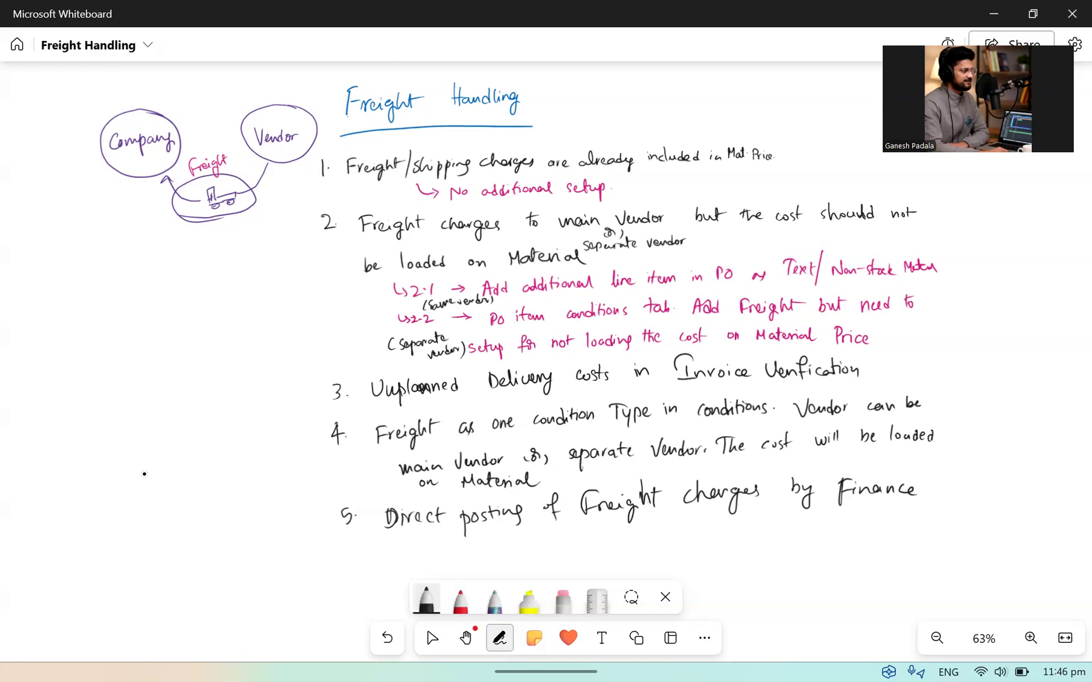
Append "– FB60" to the end of point 5 and add a stroke over the pink "Freight" label in the diagram.
drag(930, 487, 950, 494)
drag(949, 475, 958, 483)
drag(967, 472, 968, 489)
mouse_move(986, 473)
mouse_down()
mouse_move(983, 490)
mouse_move(987, 481)
mouse_up()
click(144, 474)
mouse_move(999, 476)
mouse_down()
mouse_move(993, 486)
mouse_move(1000, 477)
mouse_up()
drag(219, 149, 214, 173)
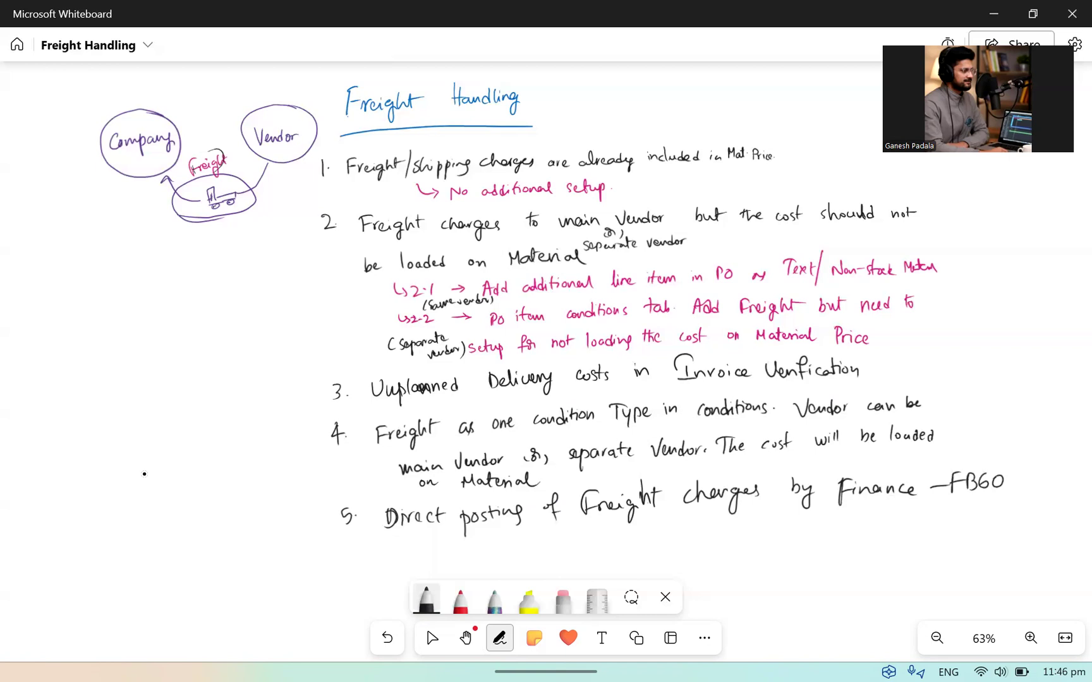
Write a cost example below the diagram: "Product - 1000 ₹" and, beneath it, the shipping charge of 80 ₹.
drag(40, 283, 40, 309)
mouse_move(39, 286)
mouse_down()
mouse_move(42, 298)
mouse_move(64, 298)
mouse_up()
drag(74, 299, 102, 302)
mouse_move(107, 286)
mouse_down()
mouse_move(109, 303)
mouse_move(117, 292)
mouse_up()
drag(150, 290, 158, 288)
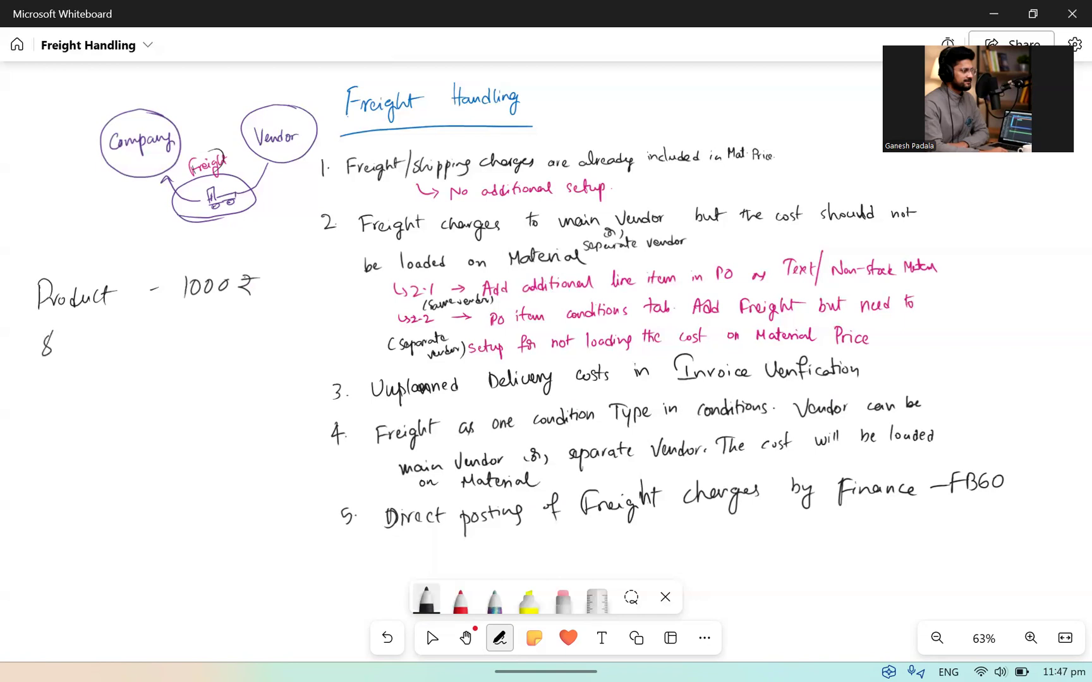
drag(77, 340, 145, 335)
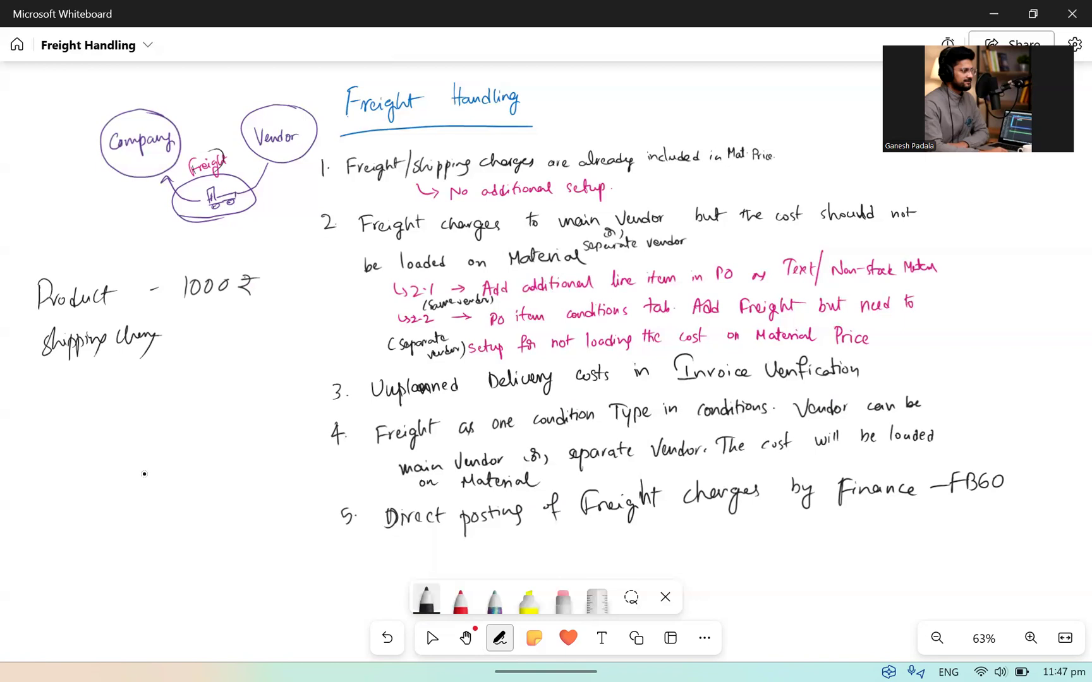
drag(214, 322, 252, 335)
drag(242, 322, 257, 319)
Draw a sum line below the product and shipping amounts and write a circled, underlined total beneath it.
drag(137, 386, 266, 369)
drag(191, 403, 192, 425)
mouse_move(207, 404)
mouse_down()
mouse_move(198, 420)
mouse_move(207, 404)
mouse_up()
drag(216, 407, 244, 419)
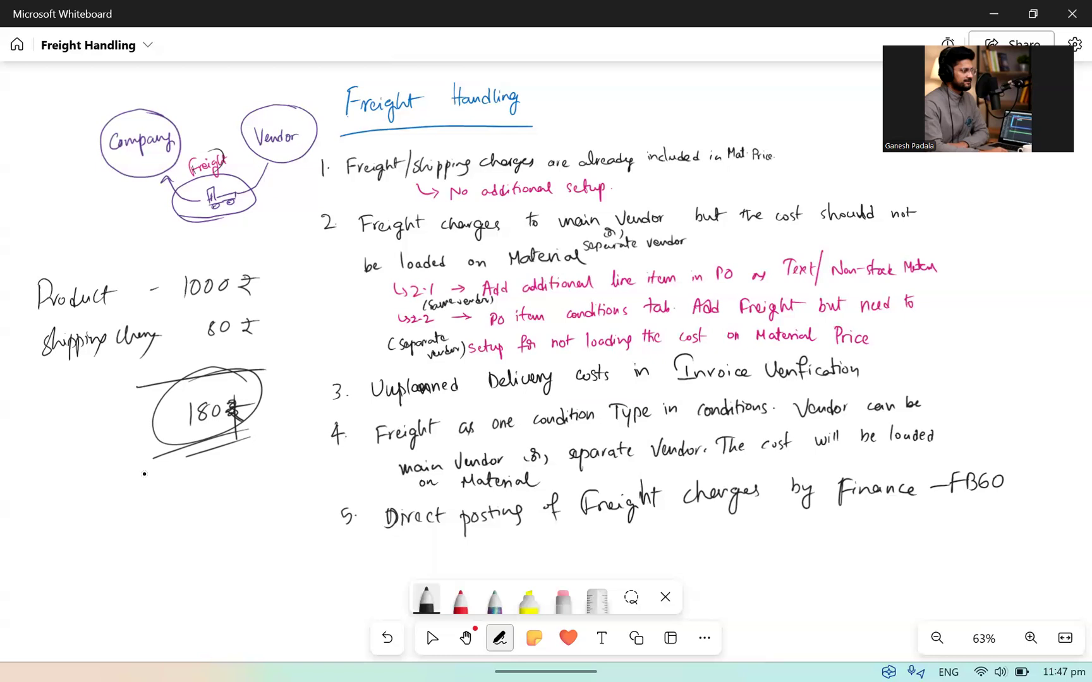
click(904, 214)
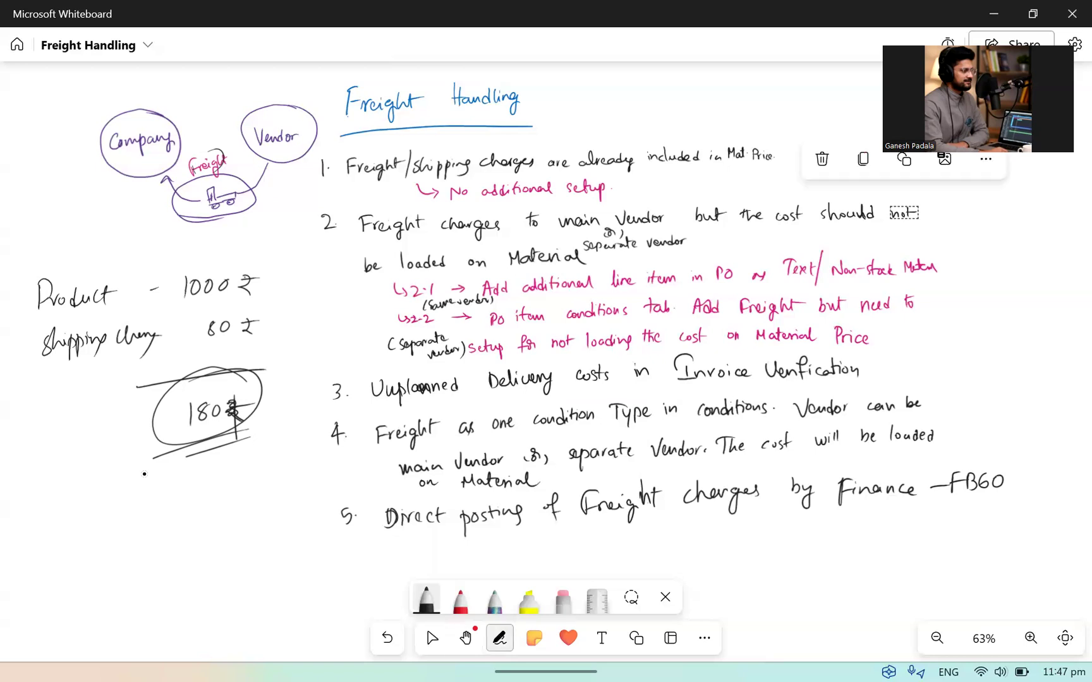